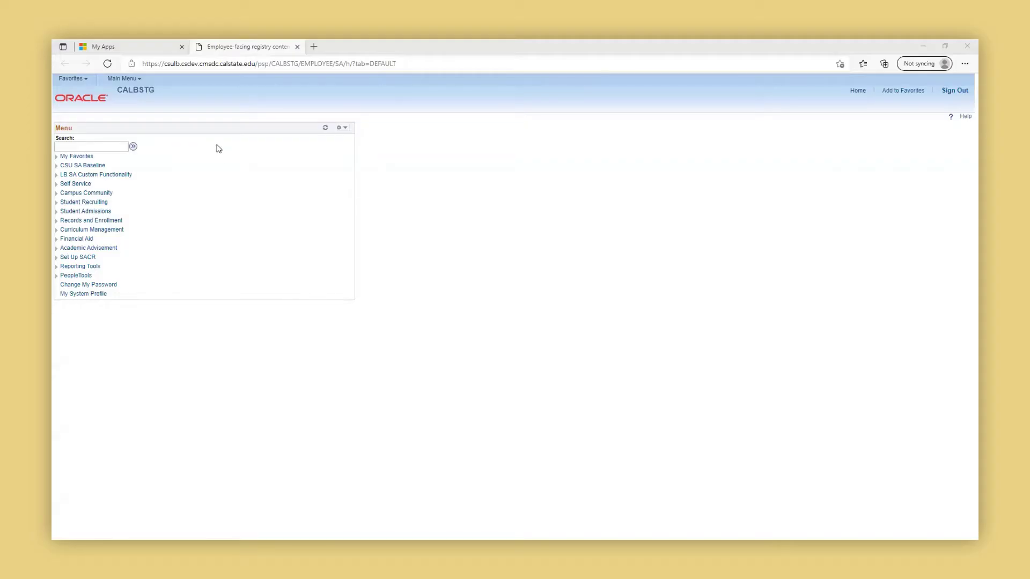
Open the Maintain Schedule of Classes page under Curriculum Management, Schedule of Classes
{"action": "left_click", "coordinate": [128, 79]}
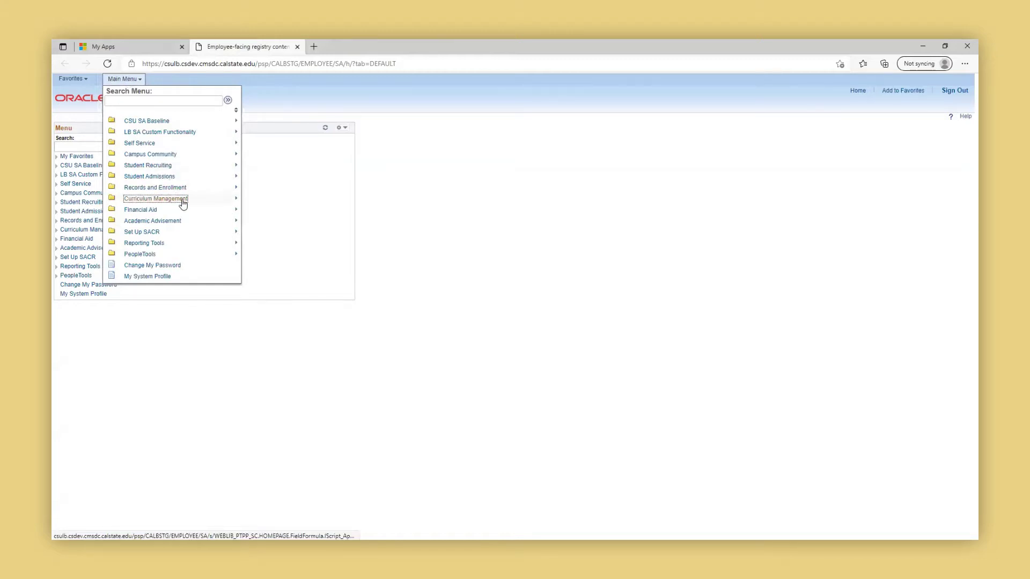
{"action": "mouse_move", "coordinate": [183, 203]}
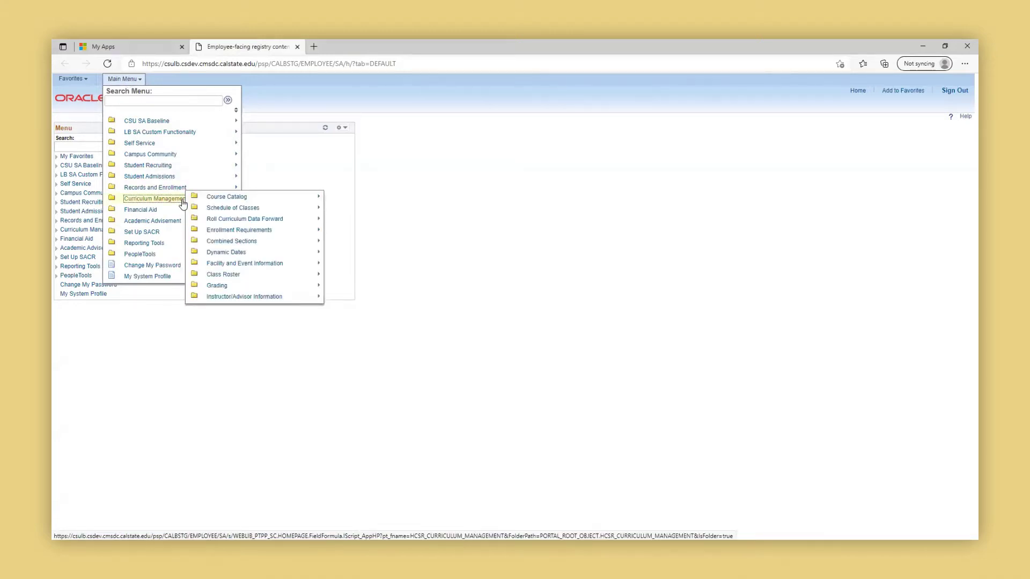
{"action": "mouse_move", "coordinate": [246, 209]}
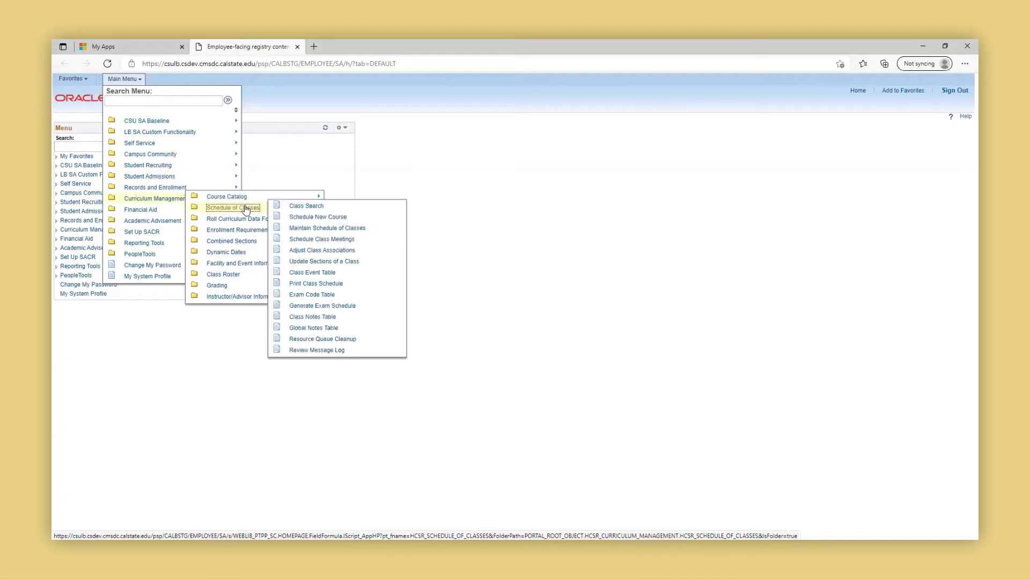
{"action": "left_click", "coordinate": [340, 229]}
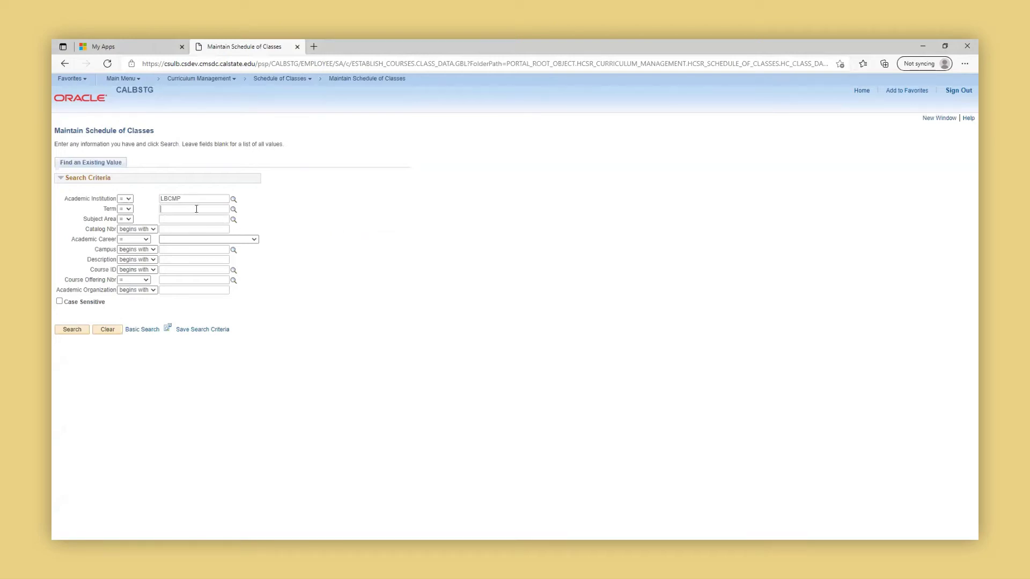
Search the class schedule for term 2214, subject area ACCT and catalog number 201
{"action": "type", "text": "2214"}
{"action": "key", "text": "Tab"}
{"action": "type", "text": "acct"}
{"action": "key", "text": "Tab"}
{"action": "key", "text": "Tab"}
{"action": "type", "text": "201"}
{"action": "key", "text": "Return"}
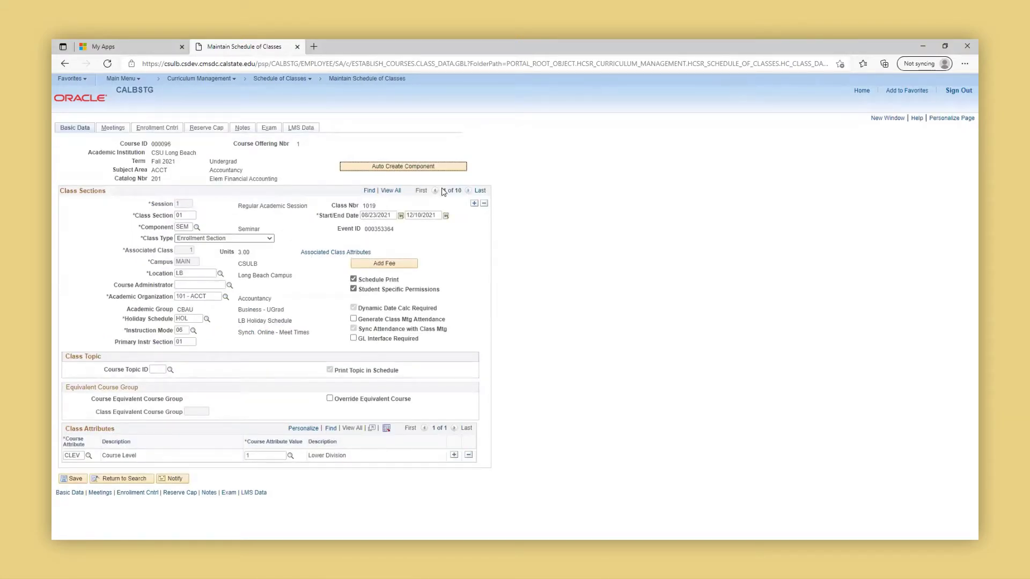
Add a new class section after the last existing one, with class section 13 and associated class 13
{"action": "left_click", "coordinate": [480, 191]}
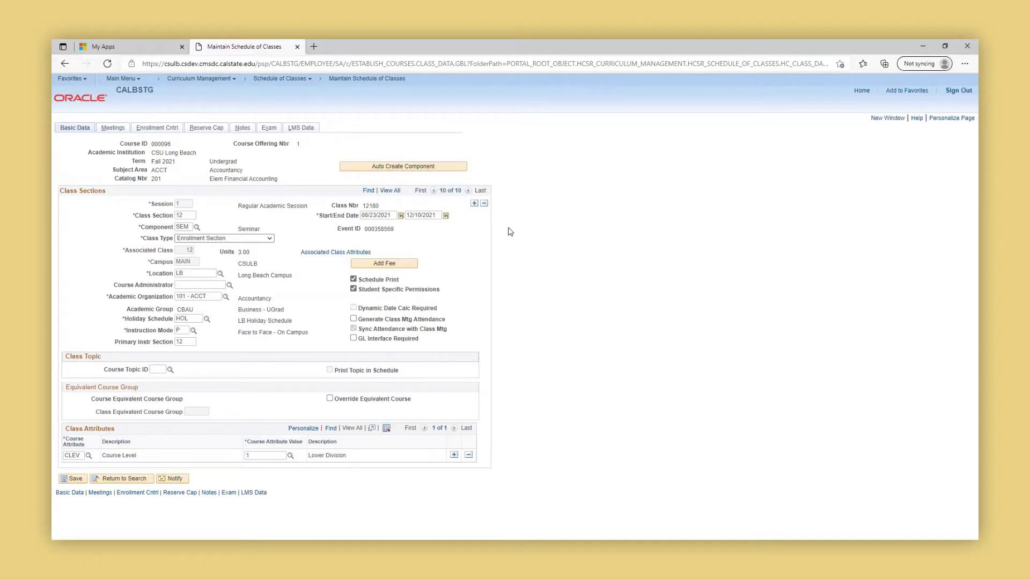
{"action": "left_click", "coordinate": [474, 204]}
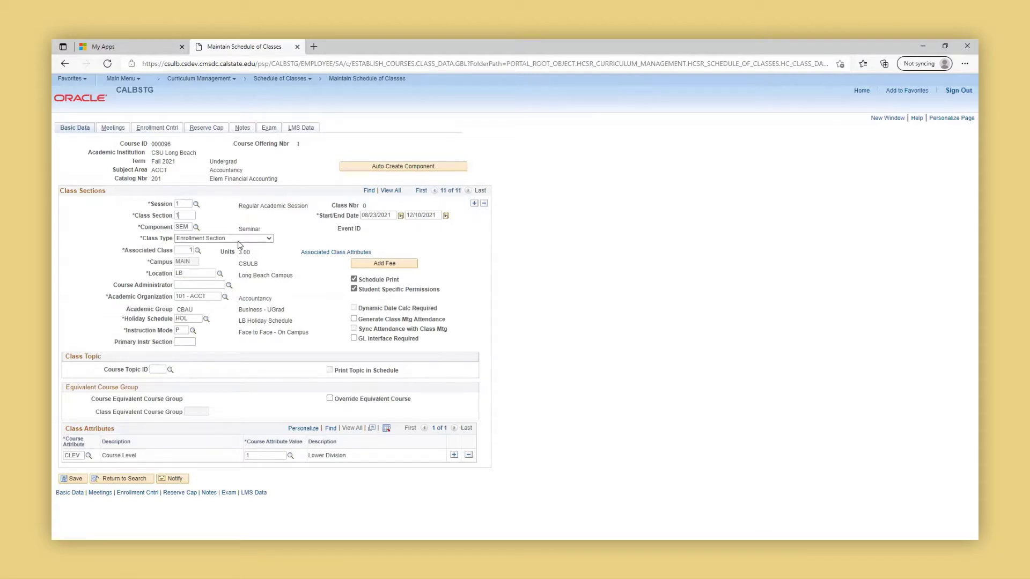
{"action": "key", "text": "Tab"}
{"action": "double_click", "coordinate": [190, 251]}
{"action": "key", "text": "Tab"}
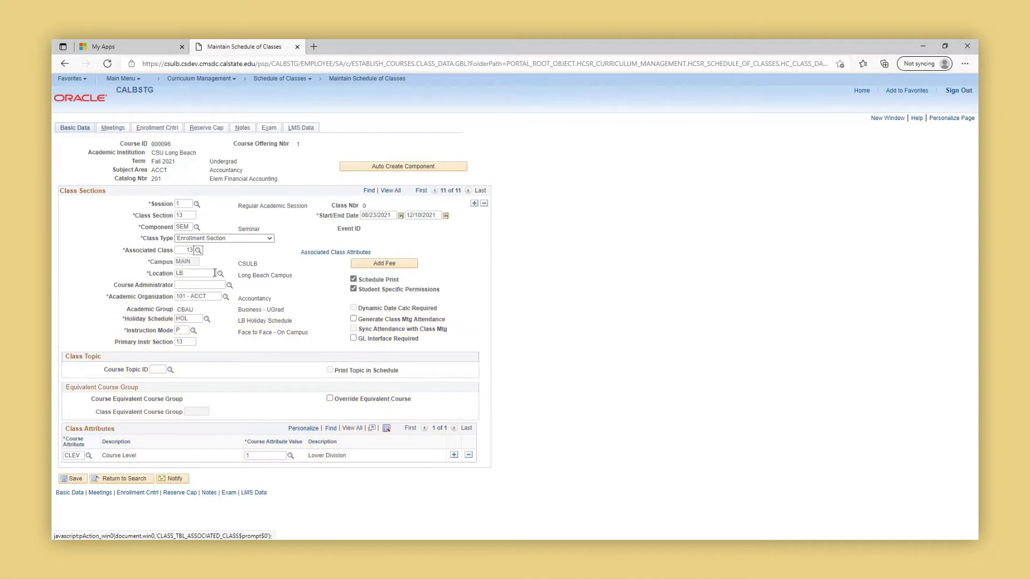
Change the enrollment capacity of section 13 and set its wait list capacity to 5
{"action": "left_click", "coordinate": [113, 128]}
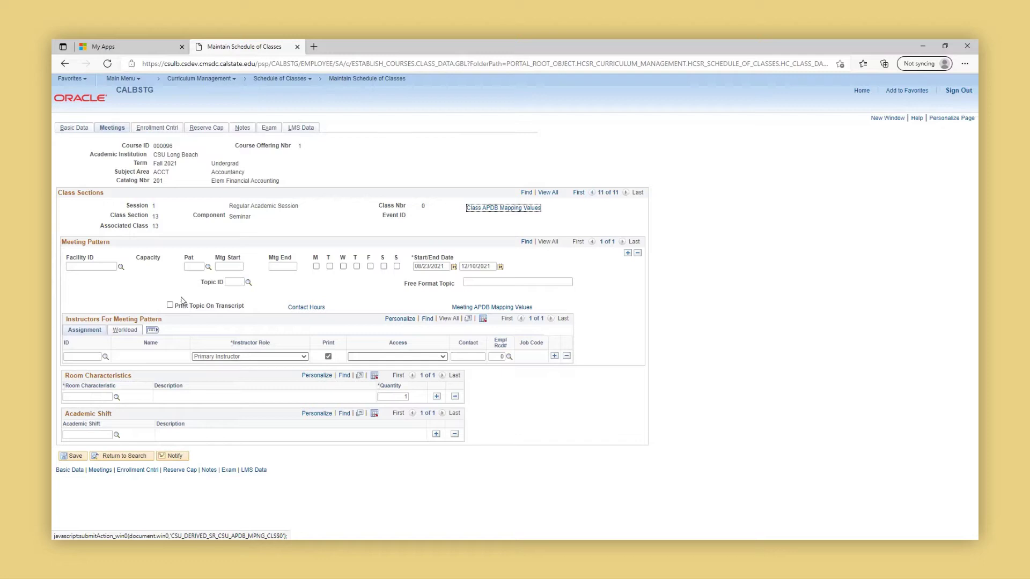
{"action": "left_click", "coordinate": [157, 129]}
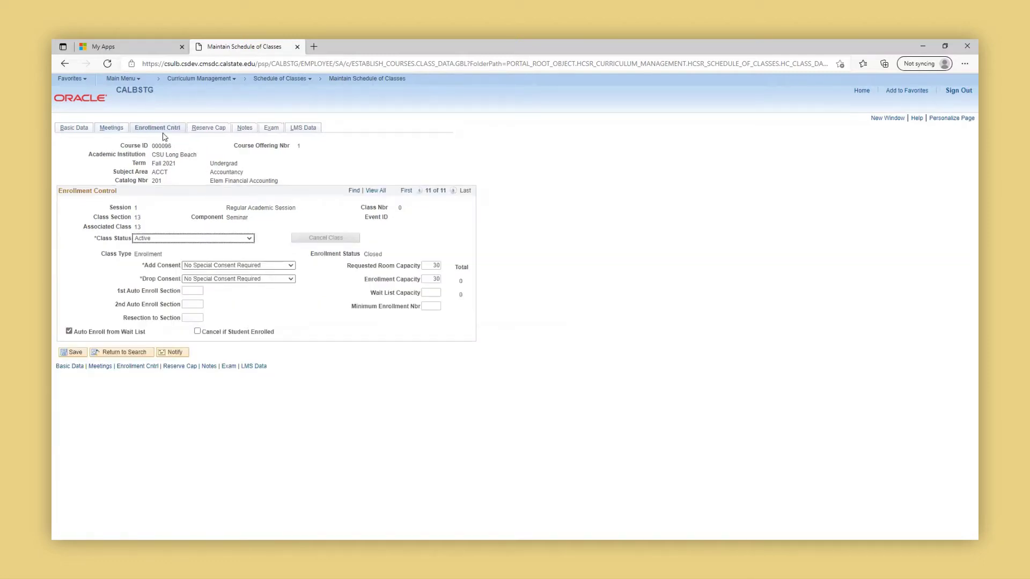
{"action": "double_click", "coordinate": [429, 281]}
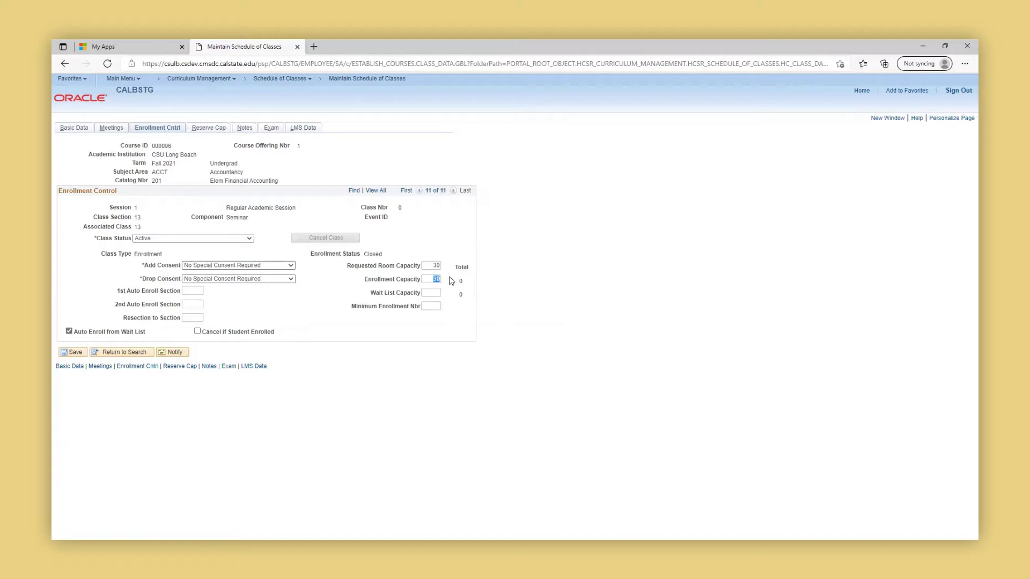
{"action": "type", "text": "2"}
{"action": "key", "text": "Tab"}
{"action": "type", "text": "5"}
Assign class note 0310, Face-to-Face On-Campus Instr., to section 13 and save the class
{"action": "left_click", "coordinate": [244, 129]}
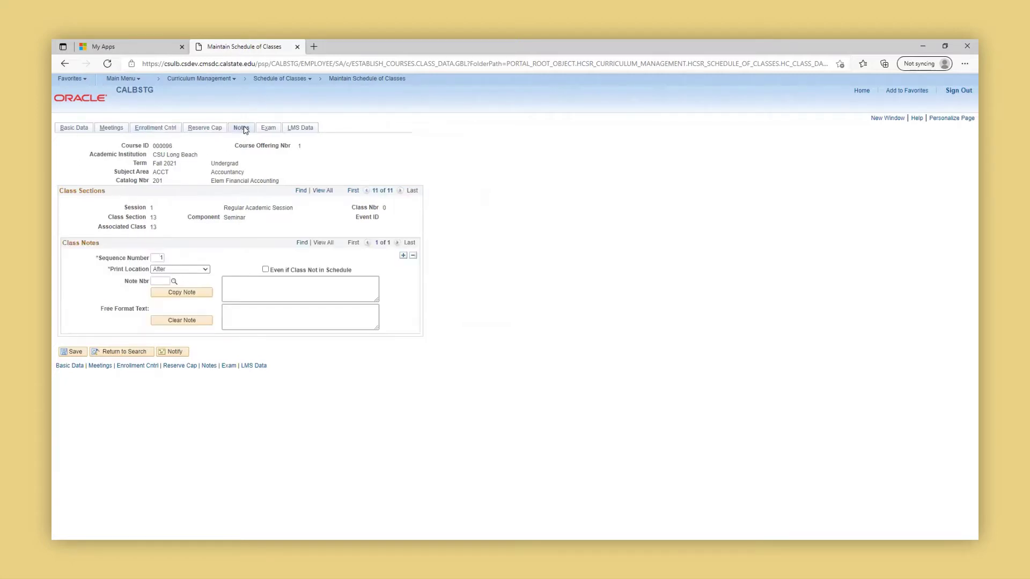
{"action": "left_click", "coordinate": [174, 282]}
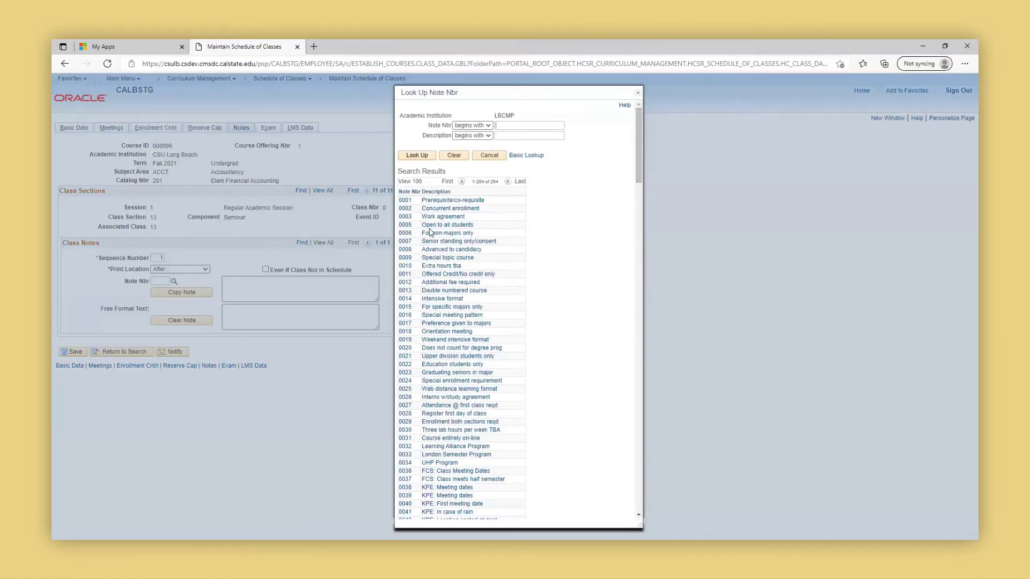
{"action": "scroll", "coordinate": [639, 140], "scroll_direction": "down", "scroll_amount": 8}
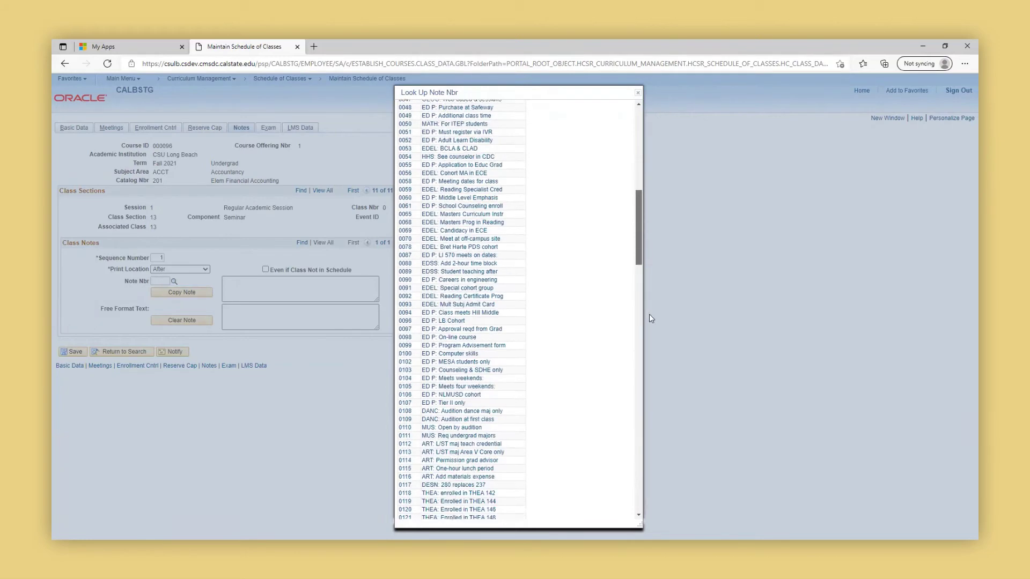
{"action": "scroll", "coordinate": [650, 315], "scroll_direction": "down", "scroll_amount": 20}
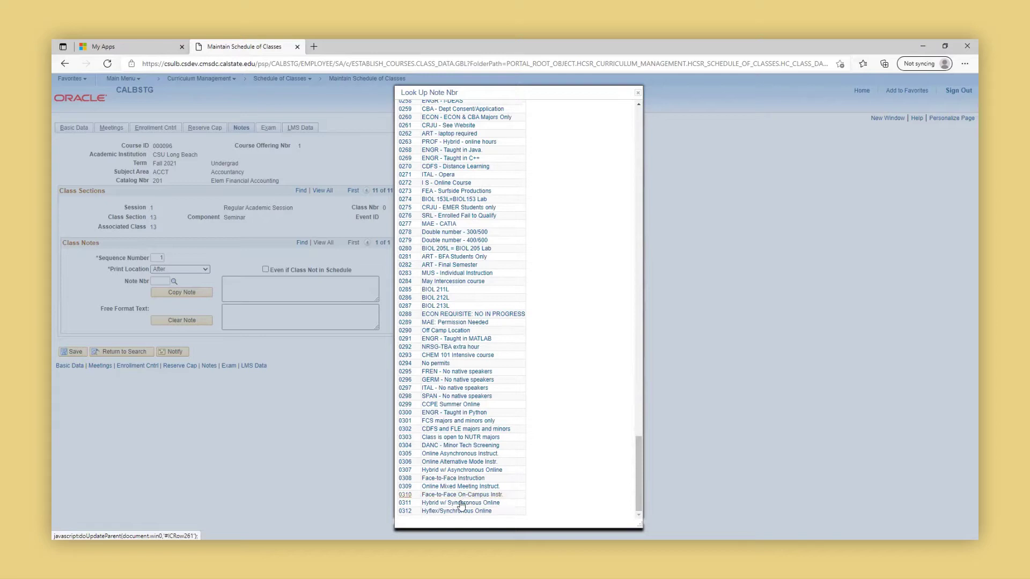
{"action": "left_click", "coordinate": [485, 495]}
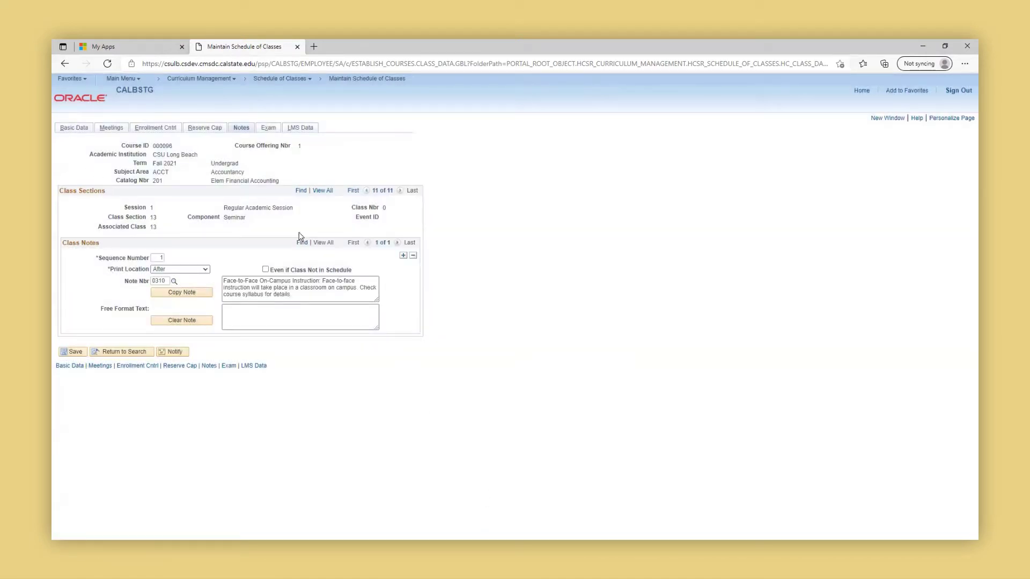
{"action": "left_click", "coordinate": [71, 354]}
Add class section 14 with associated class 14 and instruction mode 06, Synch. Online - Meet Times
{"action": "left_click", "coordinate": [73, 130]}
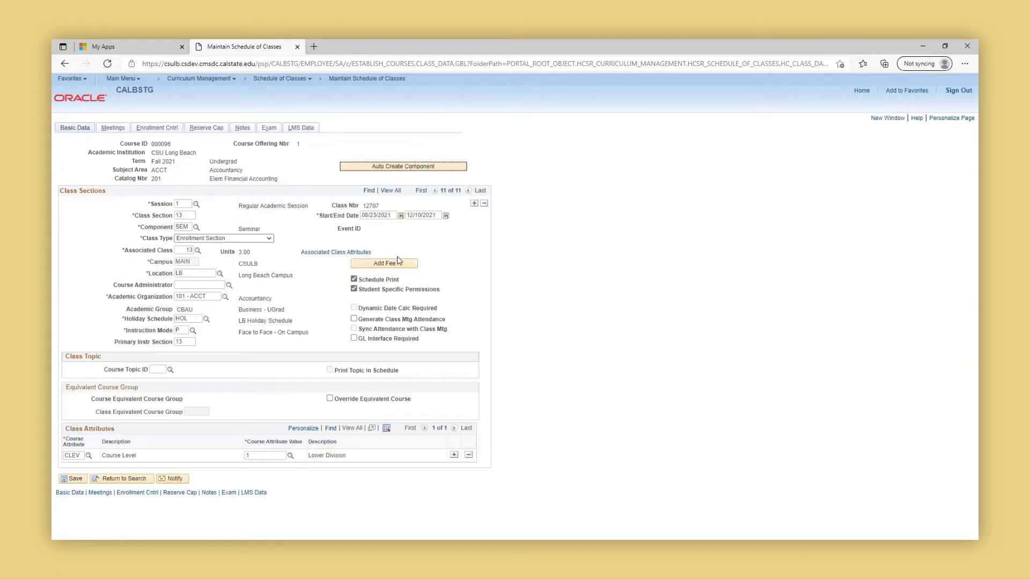
{"action": "left_click", "coordinate": [474, 205]}
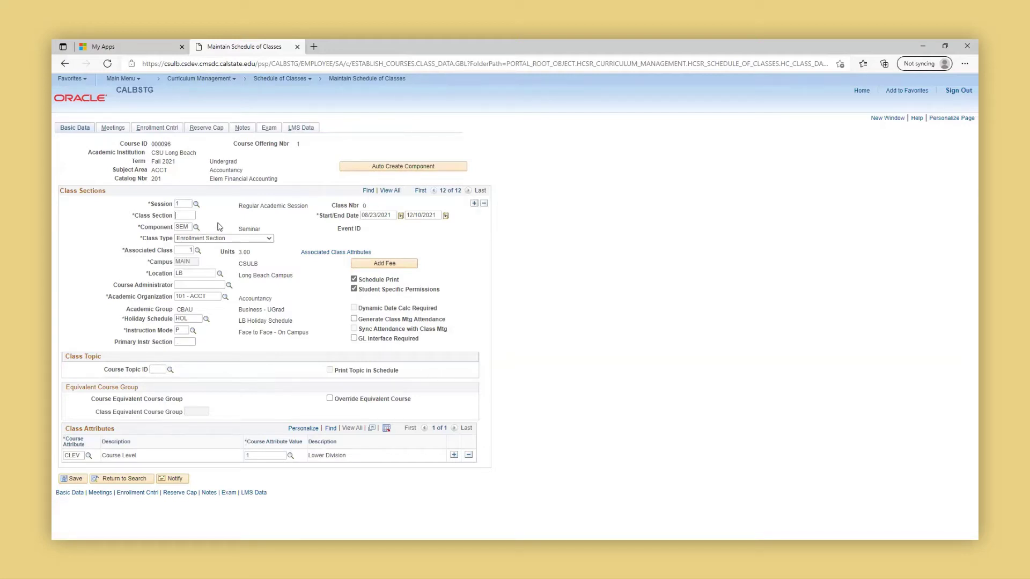
{"action": "key", "text": "Tab"}
{"action": "double_click", "coordinate": [191, 250]}
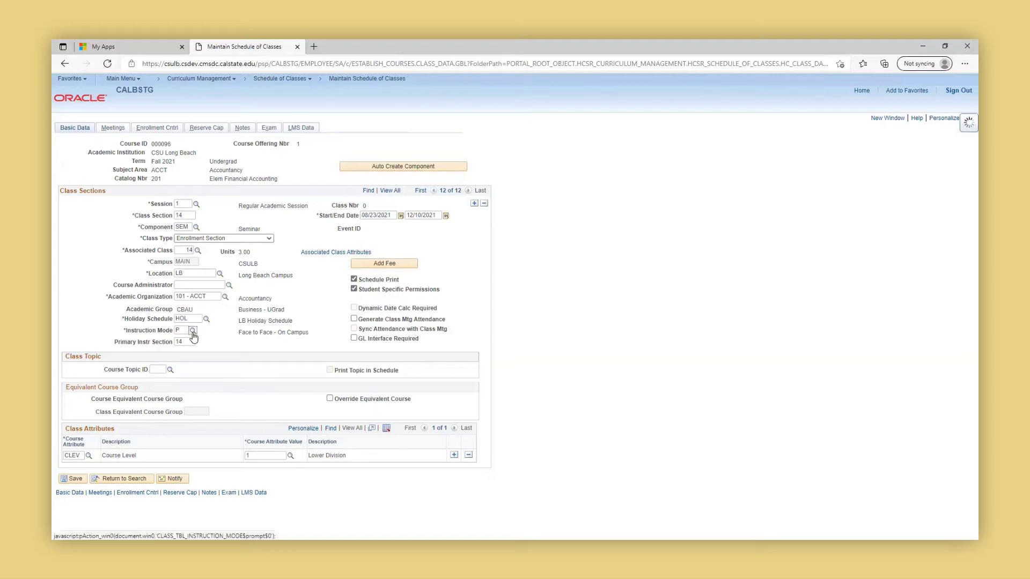
{"action": "left_click", "coordinate": [192, 331]}
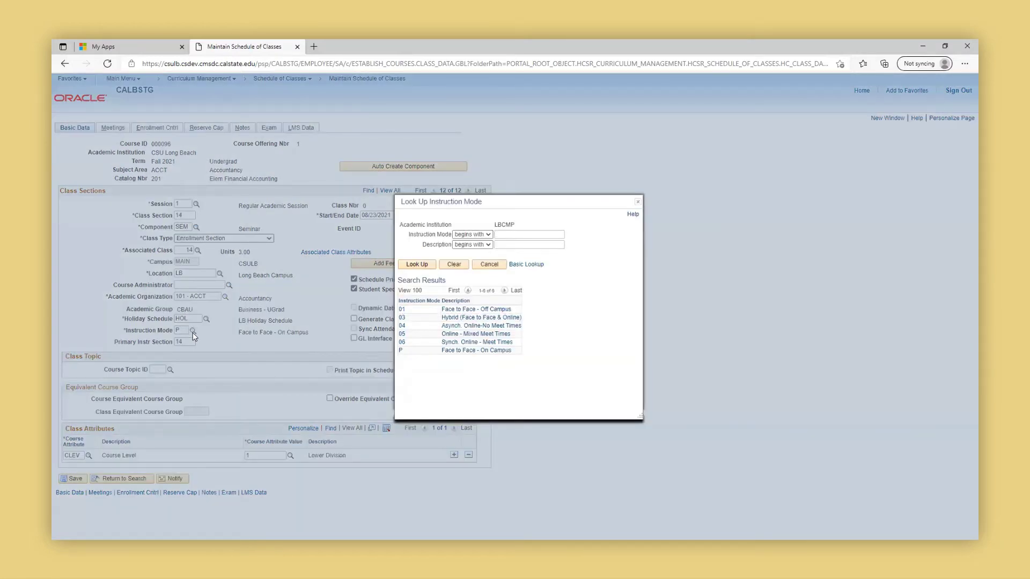
{"action": "left_click", "coordinate": [495, 344]}
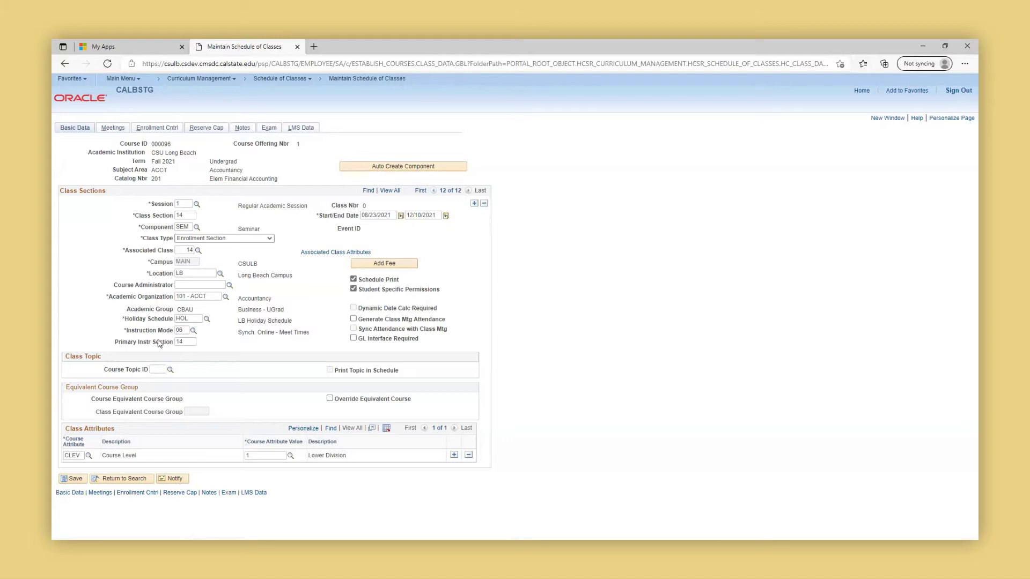
Set section 14's enrollment capacity to 20 and its wait list capacity to 5
{"action": "left_click", "coordinate": [164, 129]}
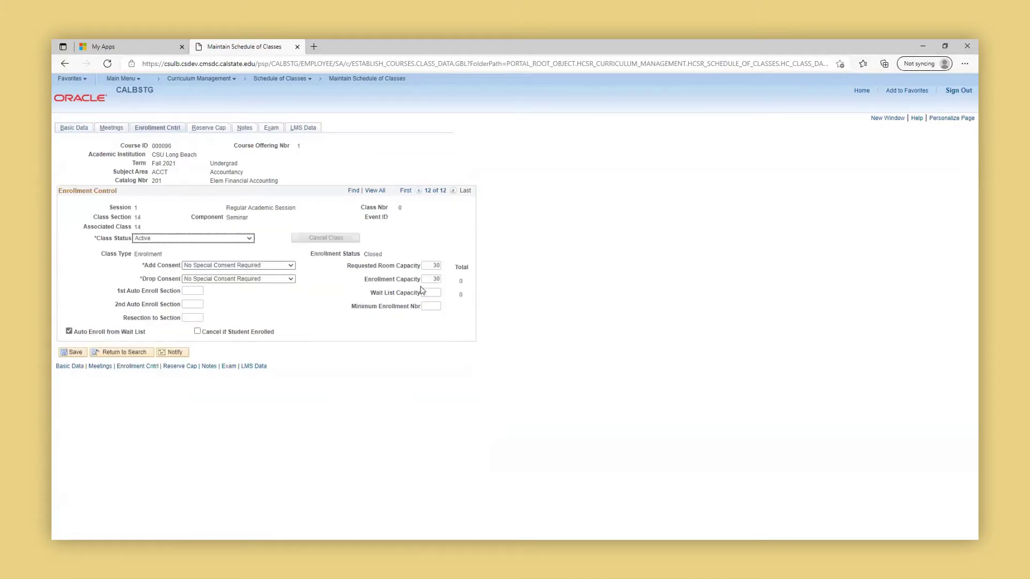
{"action": "left_click_drag", "start_coordinate": [426, 279], "coordinate": [461, 278]}
{"action": "type", "text": "2"}
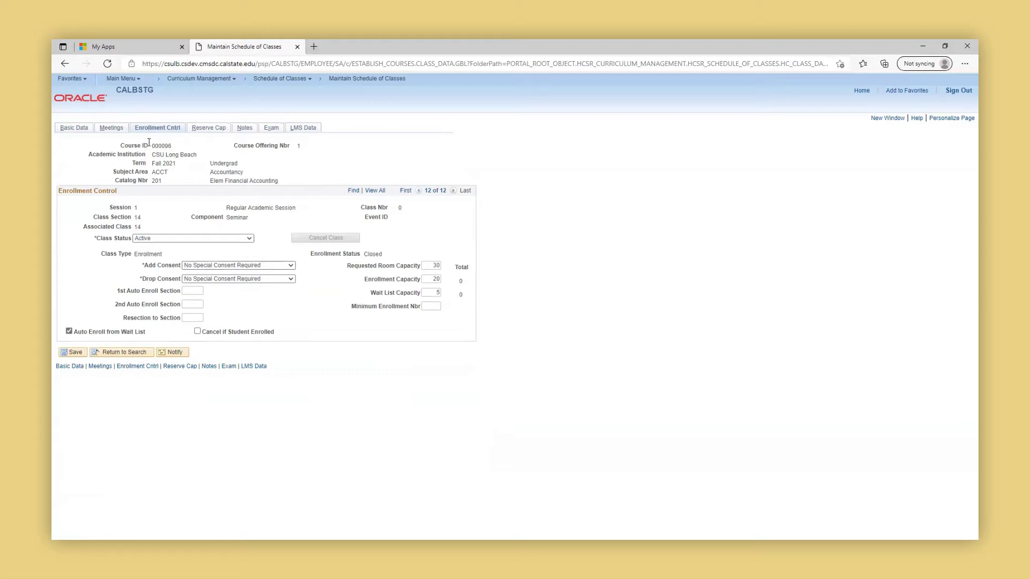
Assign class note 0312, Hyflex/Synchronous Online, to section 14 and save the class
{"action": "left_click", "coordinate": [245, 129]}
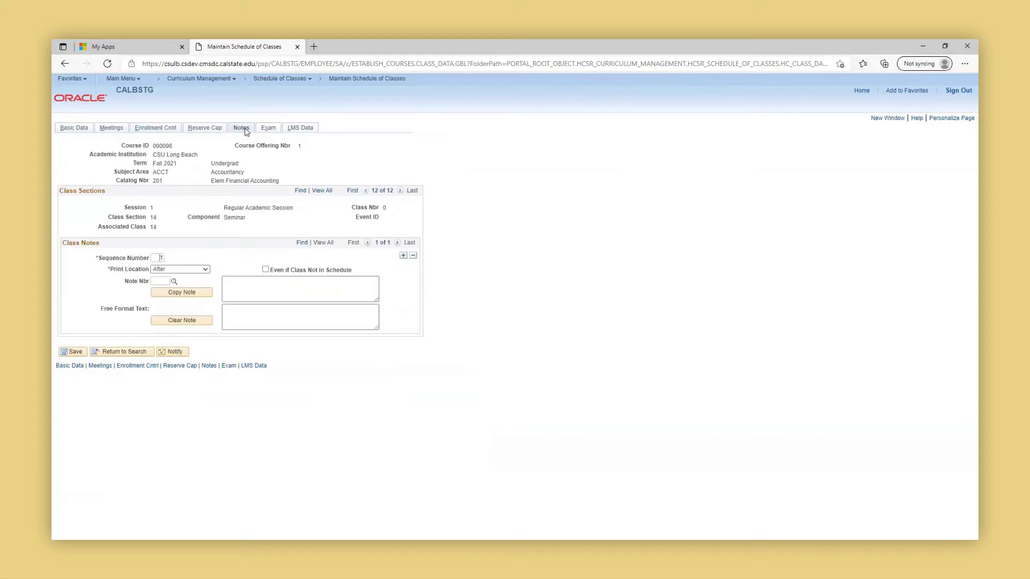
{"action": "left_click", "coordinate": [173, 282]}
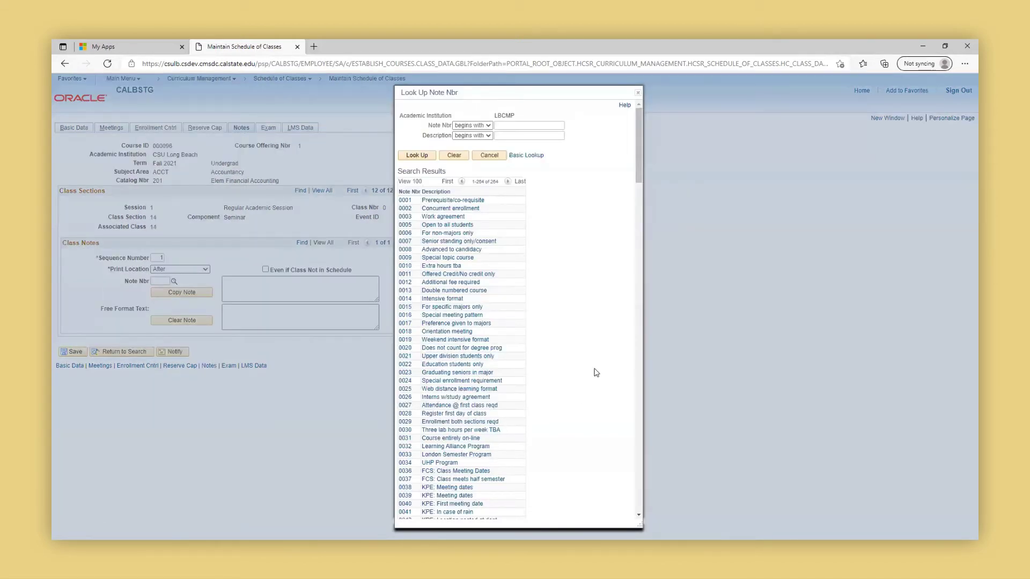
{"action": "left_click_drag", "start_coordinate": [639, 140], "coordinate": [516, 538]}
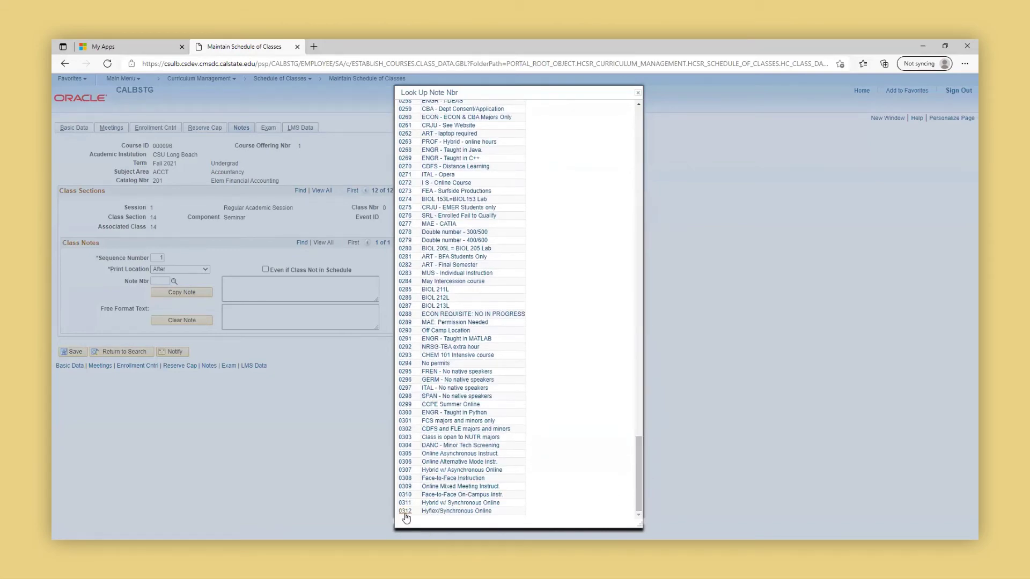
{"action": "left_click", "coordinate": [457, 513]}
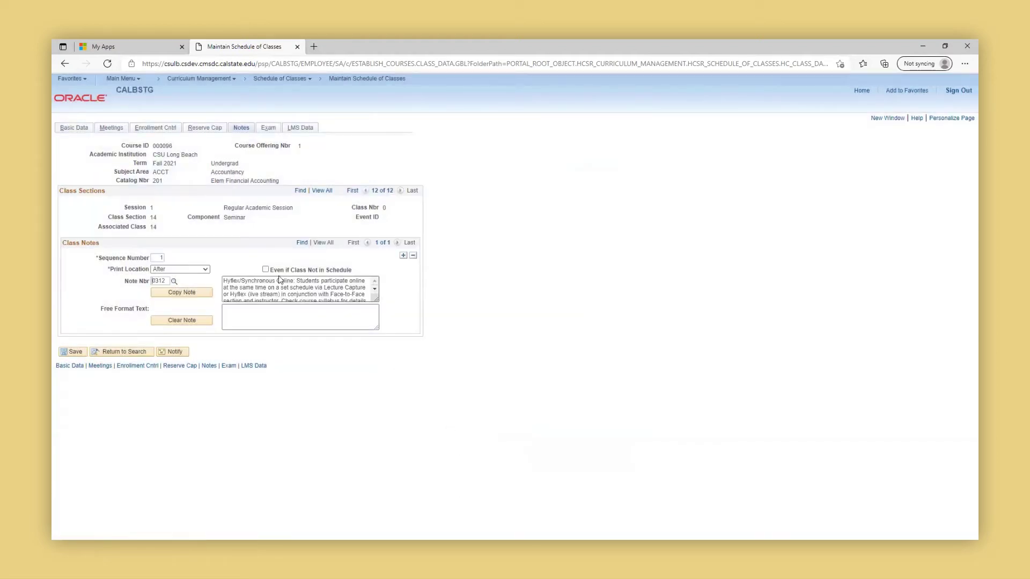
{"action": "scroll", "coordinate": [303, 281], "scroll_direction": "down", "scroll_amount": 1}
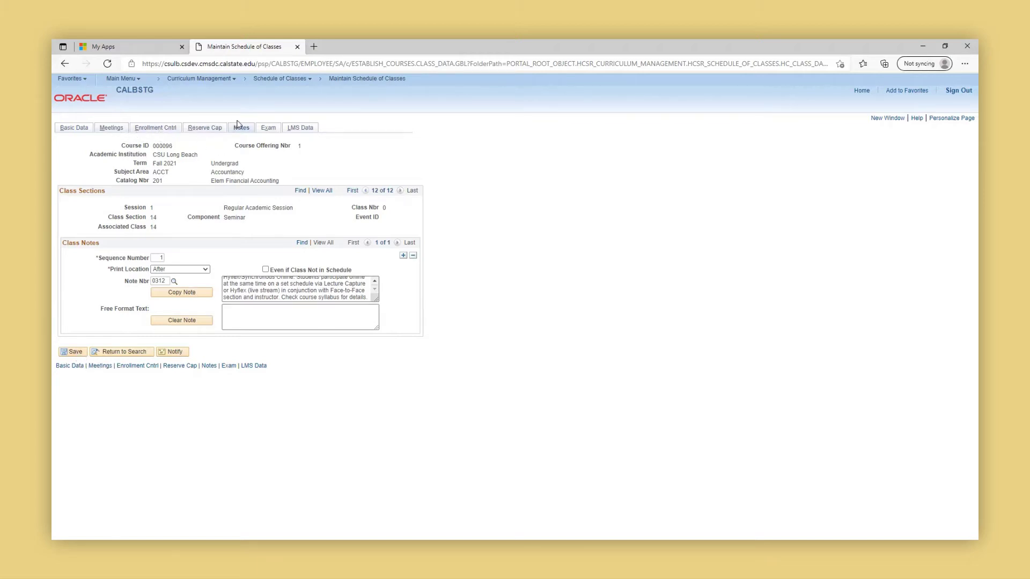
{"action": "left_click", "coordinate": [75, 352]}
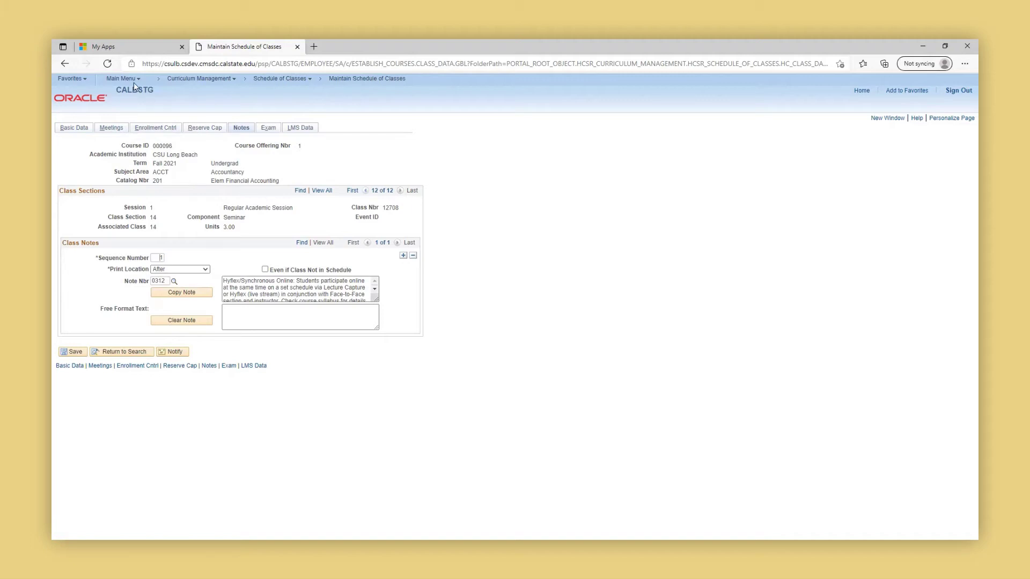
Open the Combined Sections Table for term 2214 and the Regular session
{"action": "left_click", "coordinate": [128, 81]}
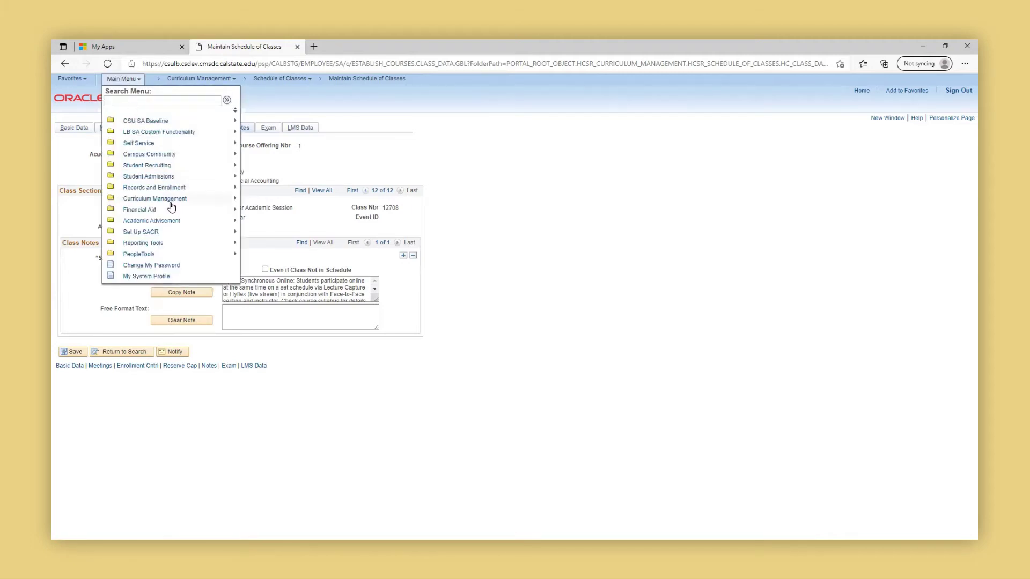
{"action": "mouse_move", "coordinate": [174, 201]}
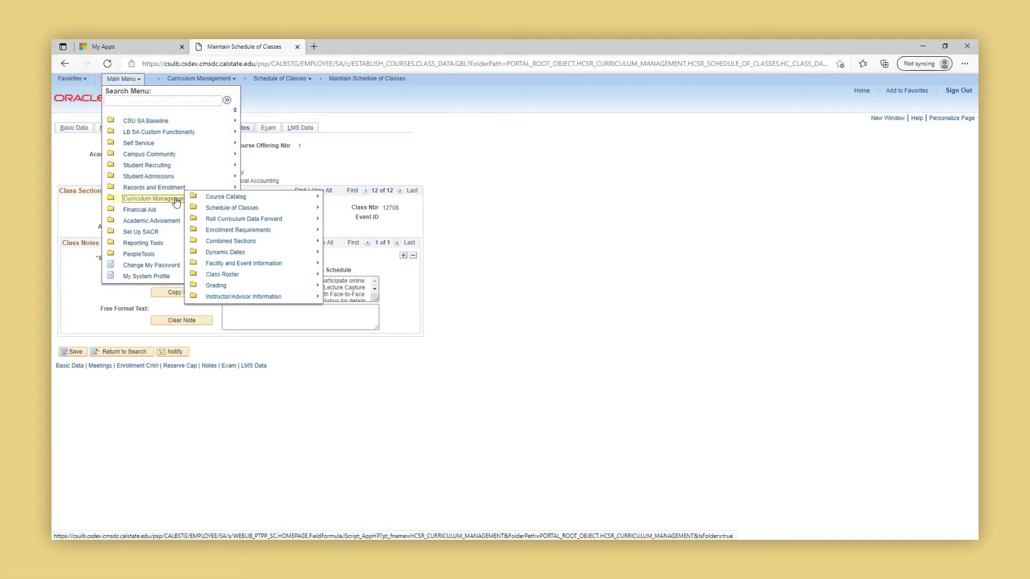
{"action": "left_click", "coordinate": [249, 245]}
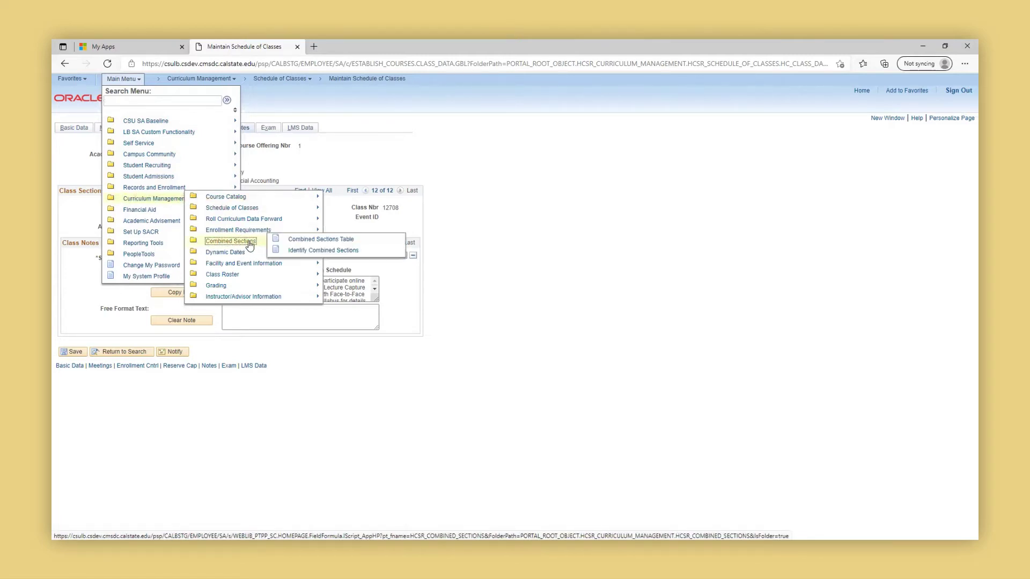
{"action": "left_click", "coordinate": [350, 241]}
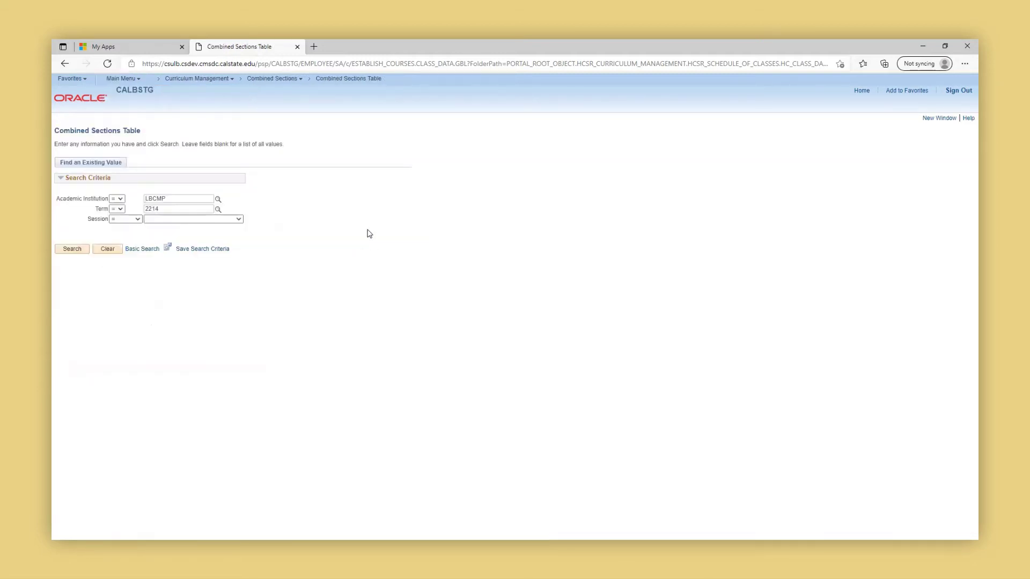
{"action": "left_click", "coordinate": [72, 249]}
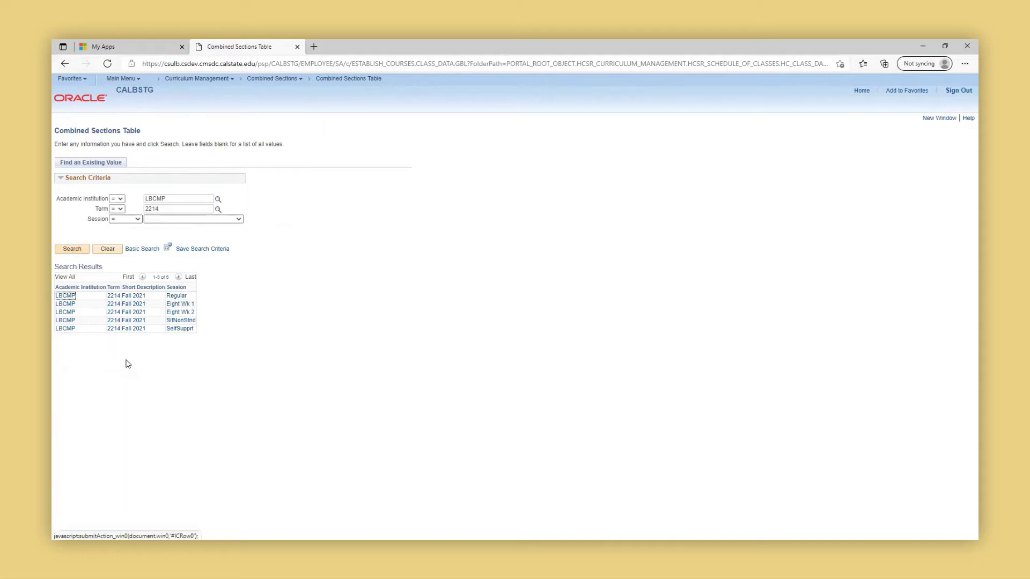
{"action": "left_click", "coordinate": [186, 299]}
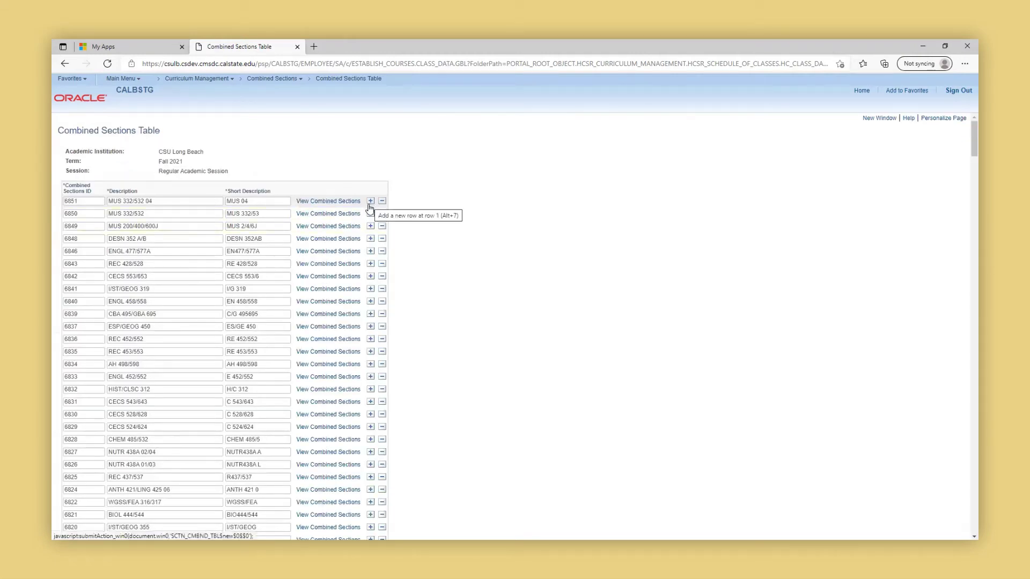
Add a new combined section row with the description ACCT 201 13/14 and save the table
{"action": "left_click", "coordinate": [371, 201]}
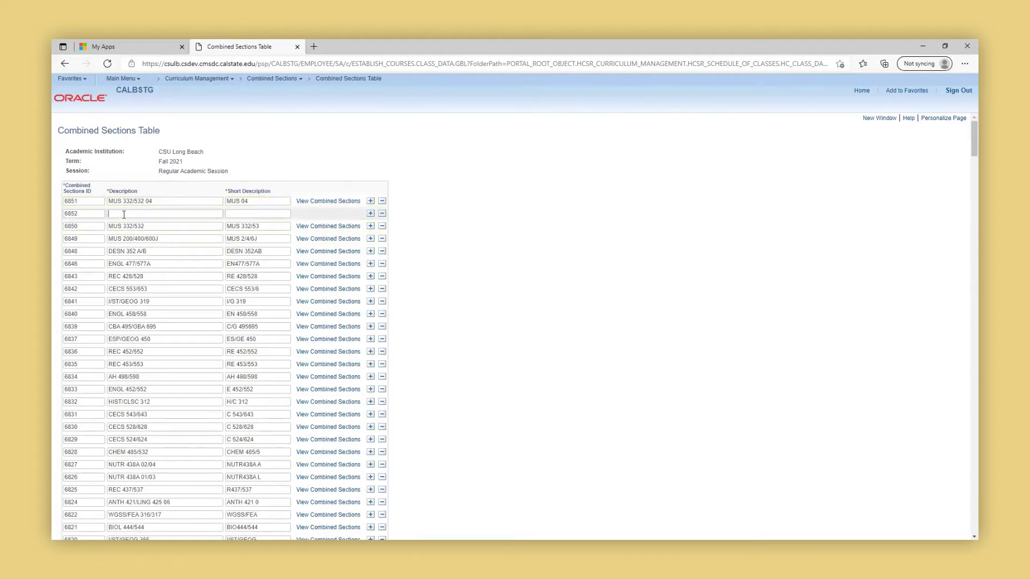
{"action": "type", "text": "CT 201 13/14"}
{"action": "scroll", "coordinate": [961, 258], "scroll_direction": "down", "scroll_amount": 20}
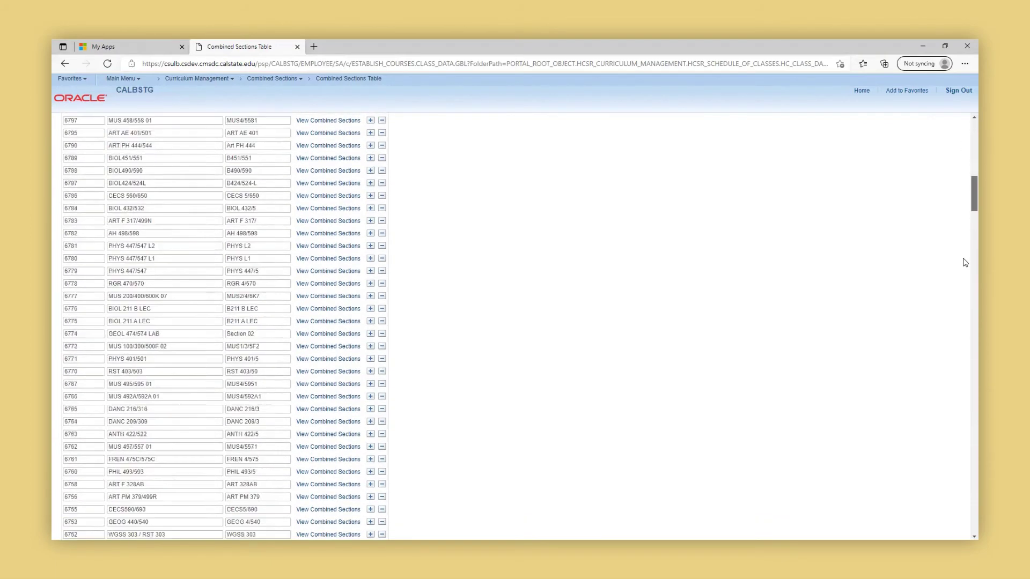
{"action": "scroll", "coordinate": [965, 535], "scroll_direction": "down", "scroll_amount": 20}
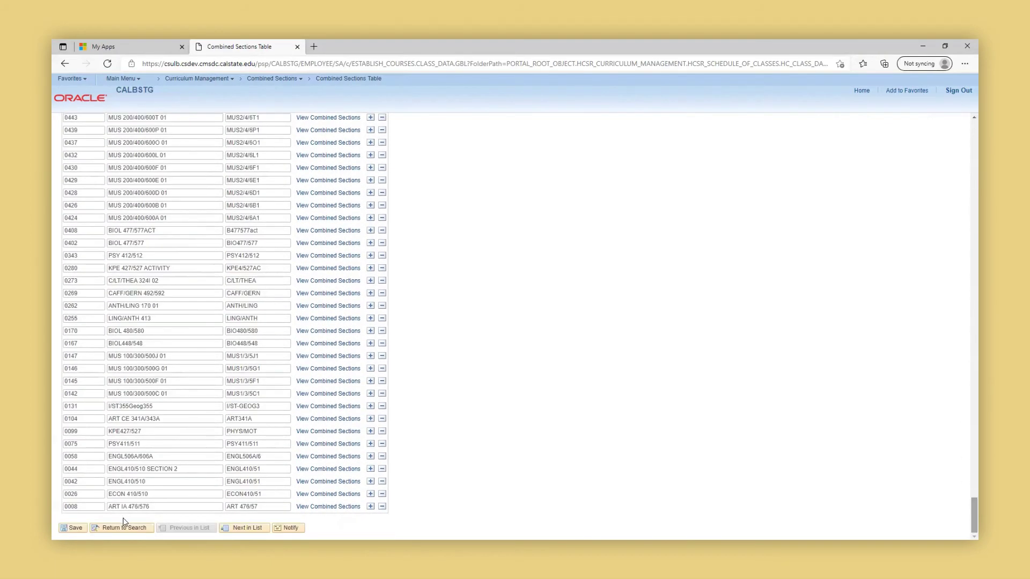
{"action": "left_click", "coordinate": [74, 528]}
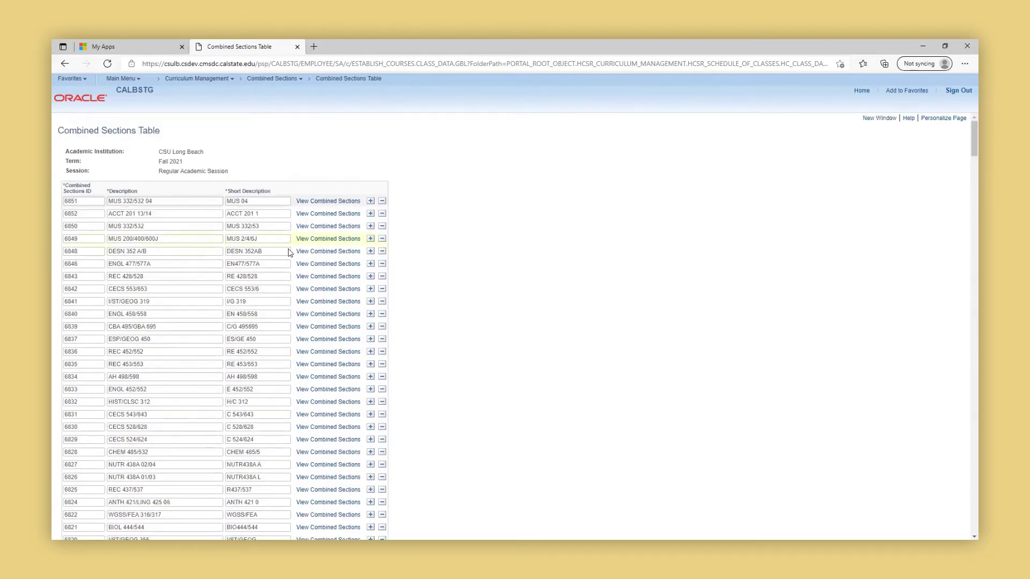
Open the combined sections details for ACCT 201 13/14 and set the combination type to Within Subject
{"action": "left_click", "coordinate": [329, 216]}
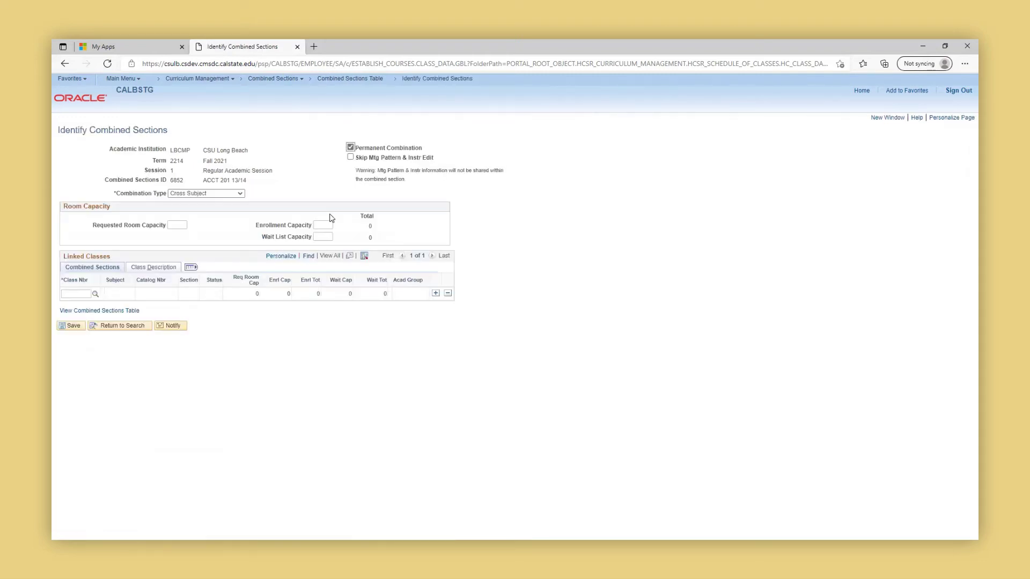
{"action": "left_click", "coordinate": [241, 194]}
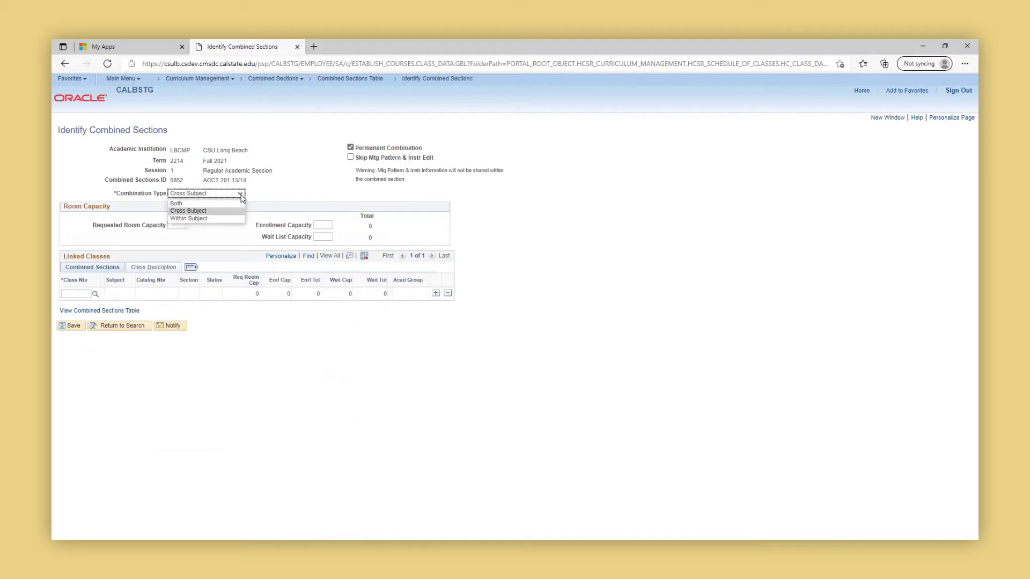
{"action": "left_click", "coordinate": [207, 220]}
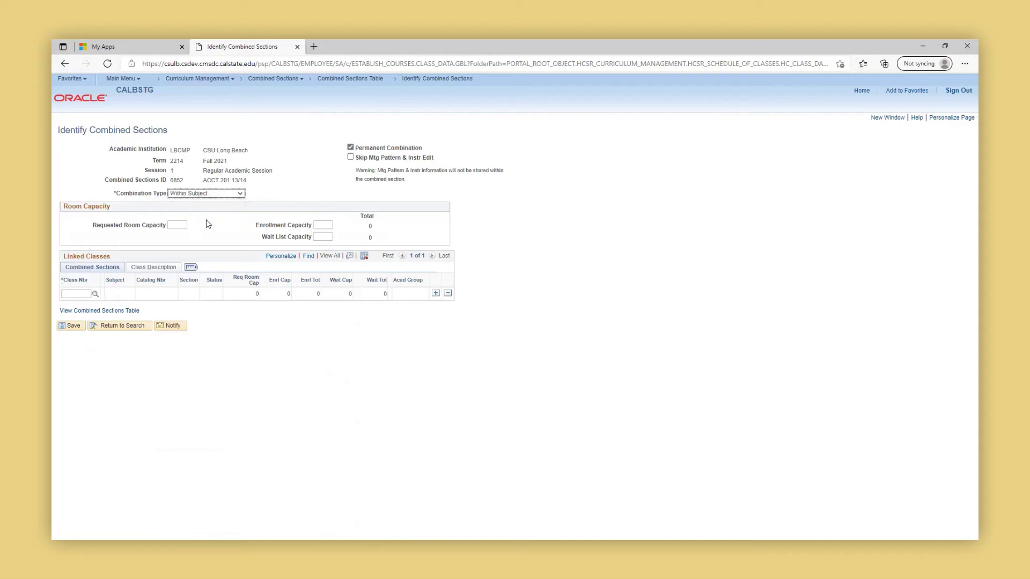
Link class numbers 12707 and 12708 to the ACCT 201 13/14 combined section
{"action": "left_click", "coordinate": [74, 294]}
{"action": "type", "text": "12707"}
{"action": "key", "text": "Tab"}
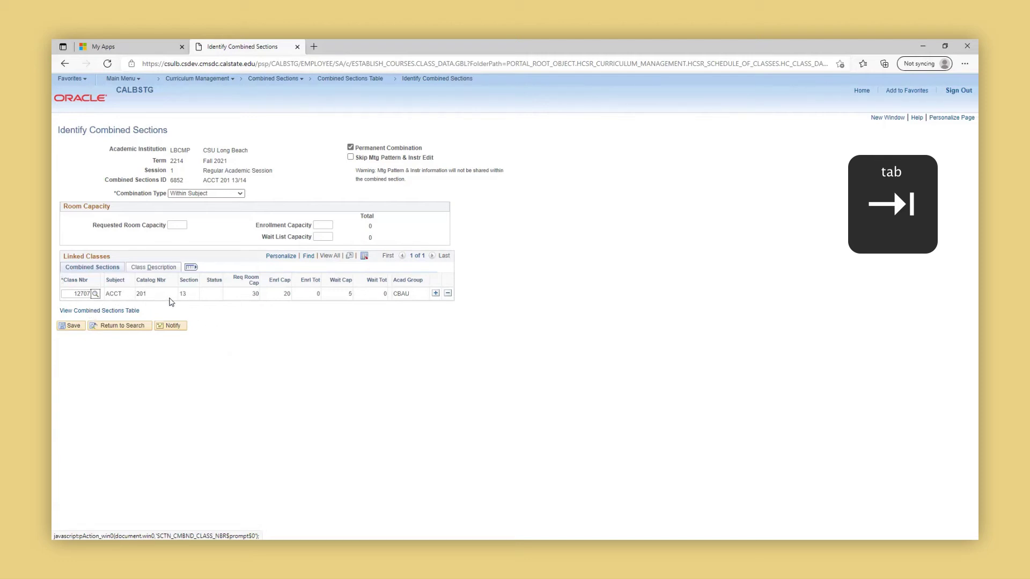
{"action": "left_click", "coordinate": [436, 294]}
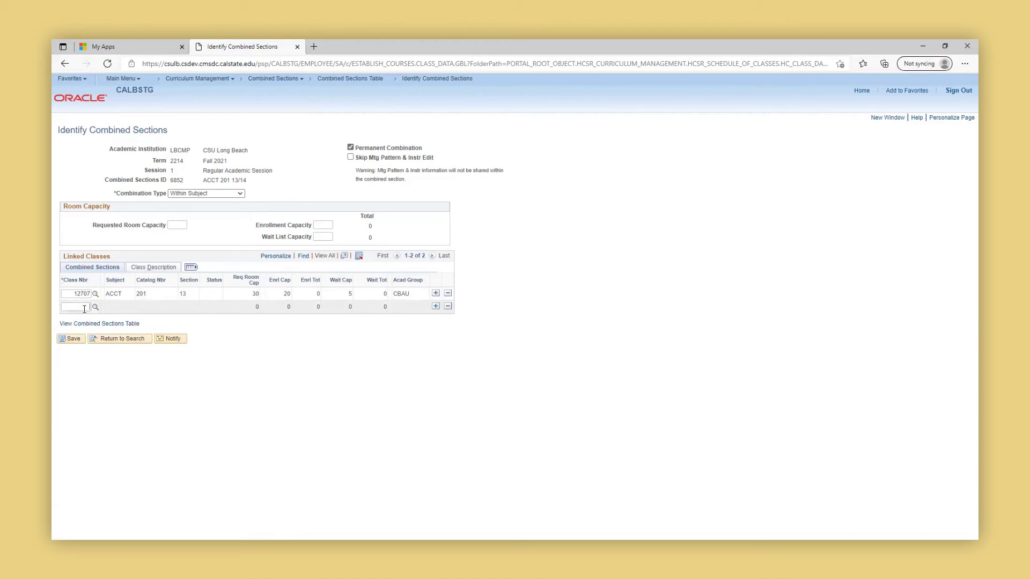
{"action": "type", "text": "12708"}
{"action": "key", "text": "Tab"}
Set the combined enrollment capacity to 40 and wait list capacity to 10, and save the combined section
{"action": "left_click", "coordinate": [324, 237]}
{"action": "type", "text": "10"}
{"action": "left_click", "coordinate": [74, 342]}
Search Schedule Class Meetings for ACCT 201 in term 2214, Regular Academic Session, and open section 13
{"action": "left_click", "coordinate": [222, 80]}
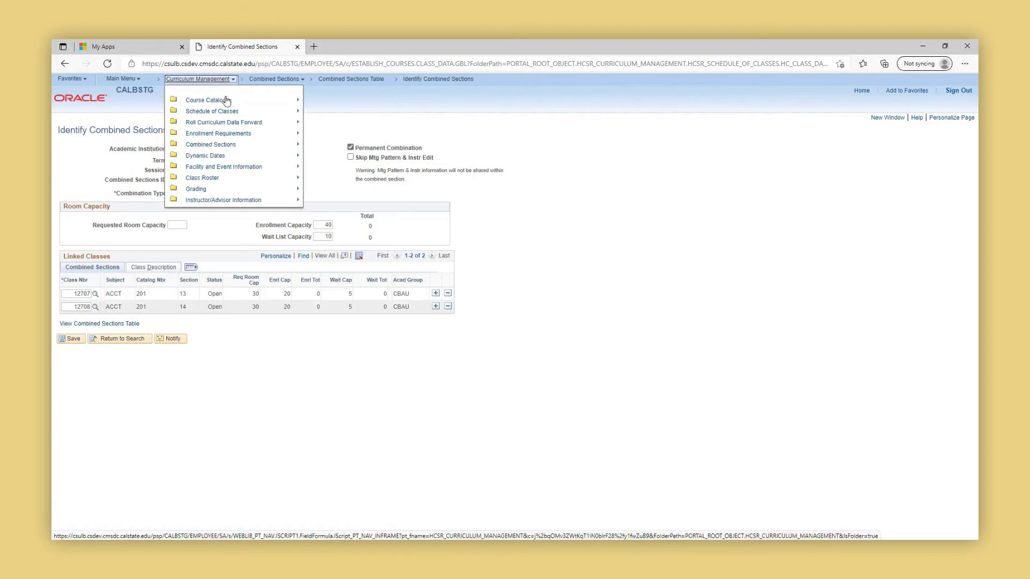
{"action": "mouse_move", "coordinate": [236, 115]}
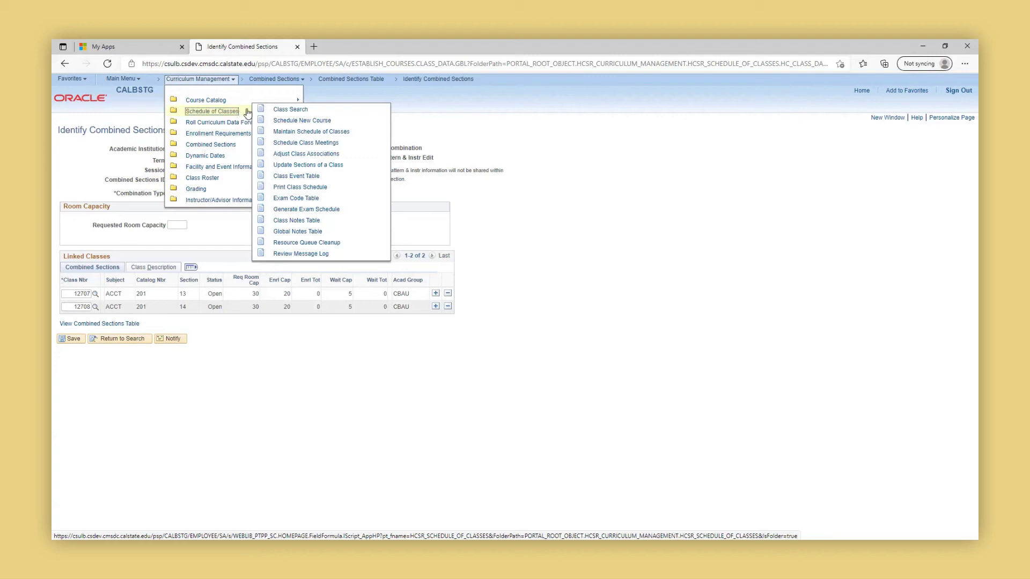
{"action": "left_click", "coordinate": [327, 144]}
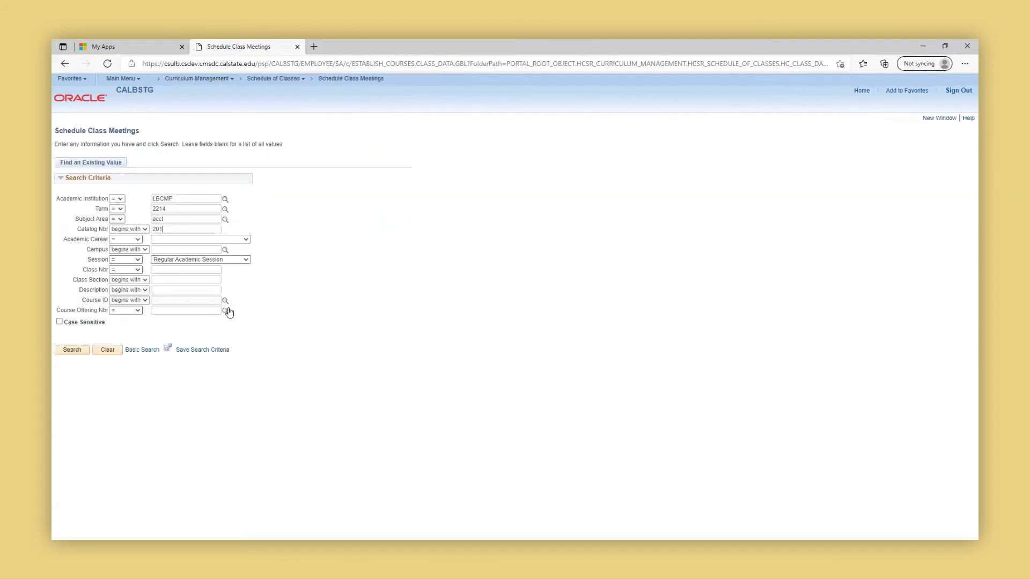
{"action": "left_click", "coordinate": [81, 356]}
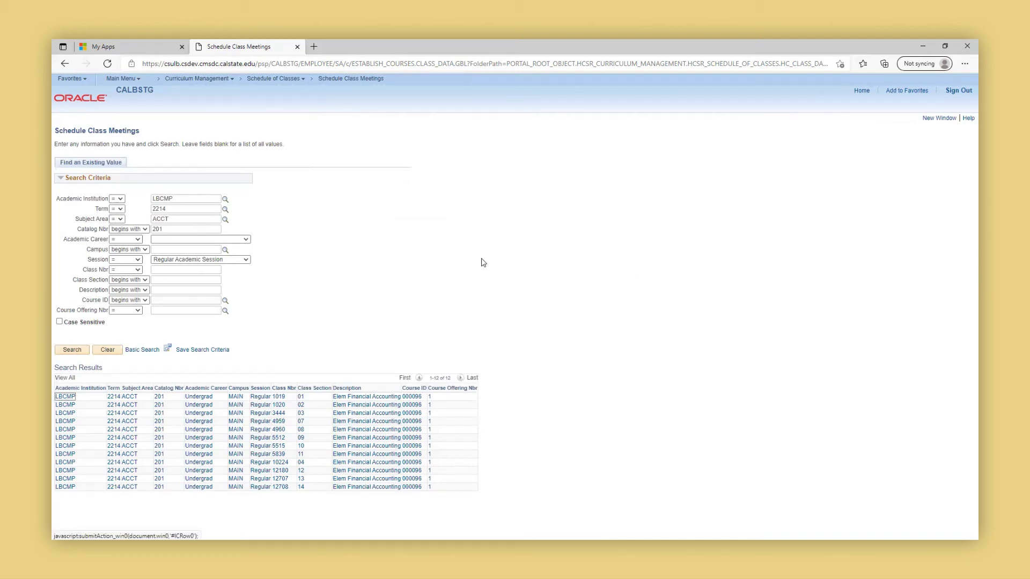
{"action": "left_click", "coordinate": [301, 481]}
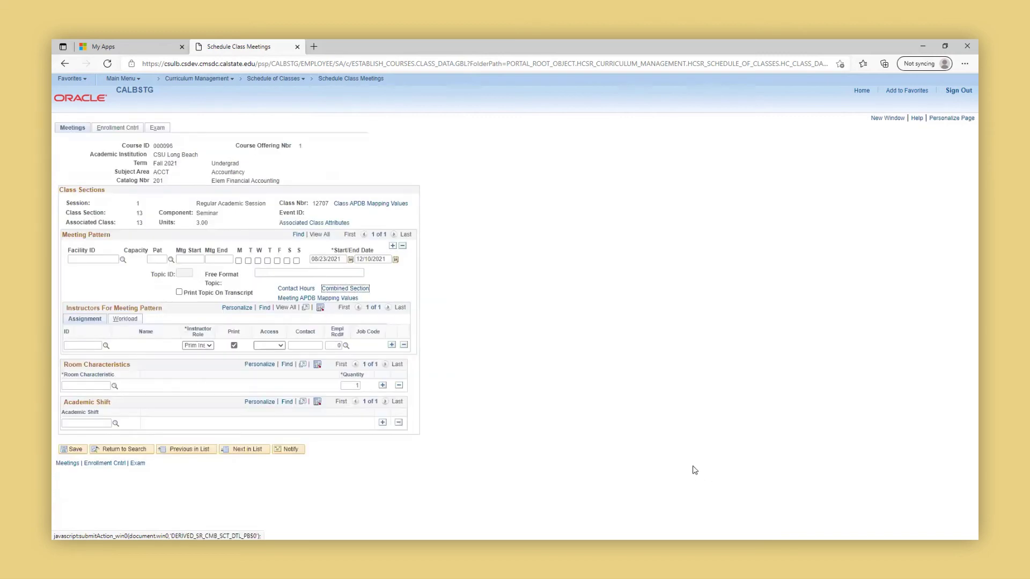
Set section 13's meeting pattern to M, 7:00PM to 9:45PM, in facility 009-150, and save
{"action": "left_click", "coordinate": [165, 284]}
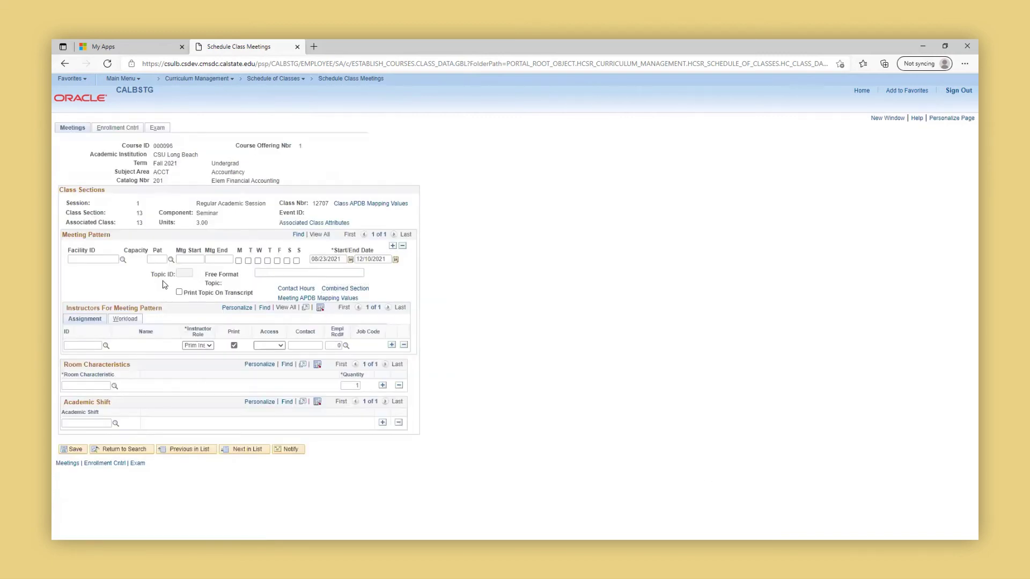
{"action": "type", "text": "m"}
{"action": "key", "text": "Tab"}
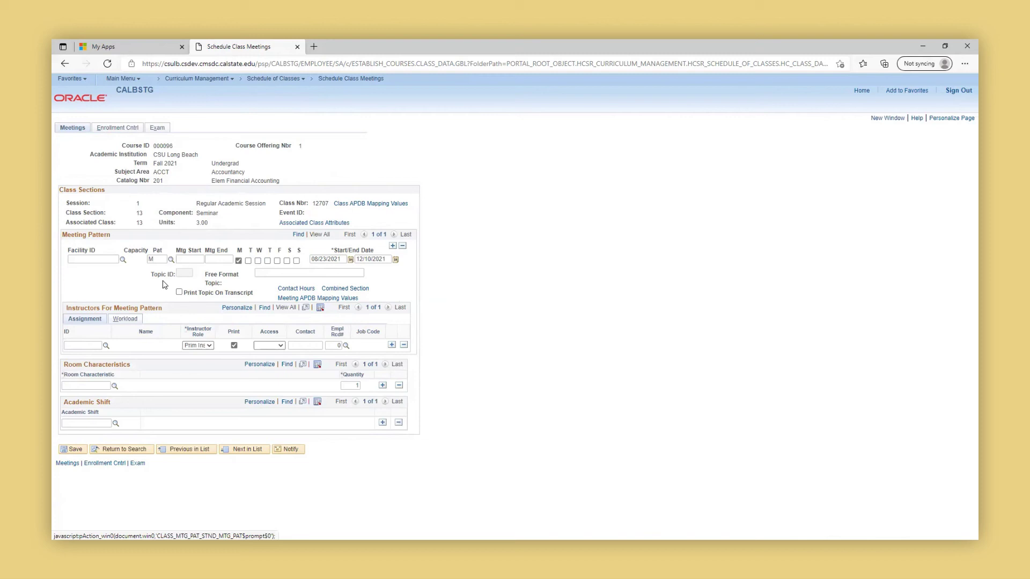
{"action": "key", "text": "Tab"}
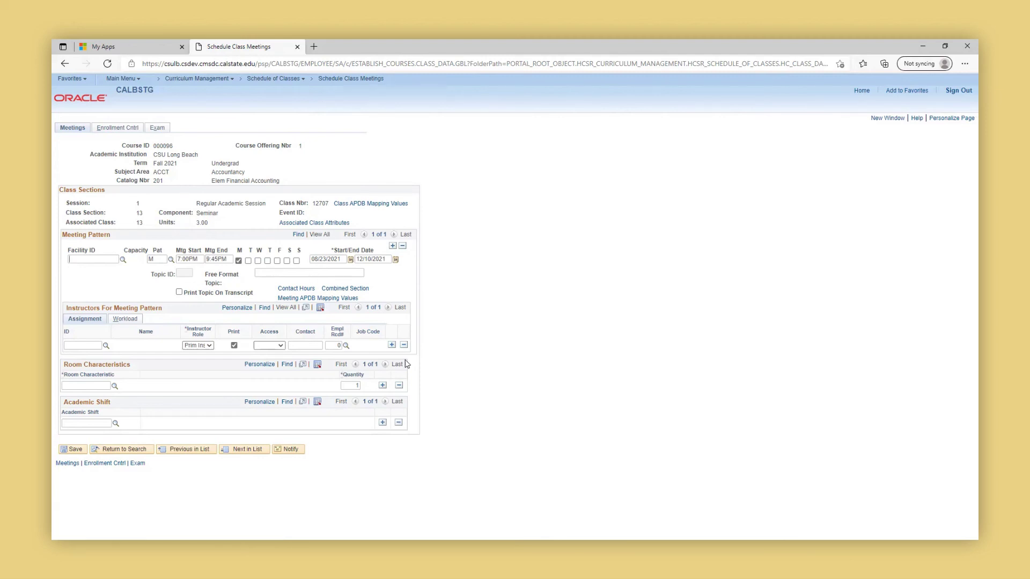
{"action": "type", "text": "009-150"}
{"action": "key", "text": "Tab"}
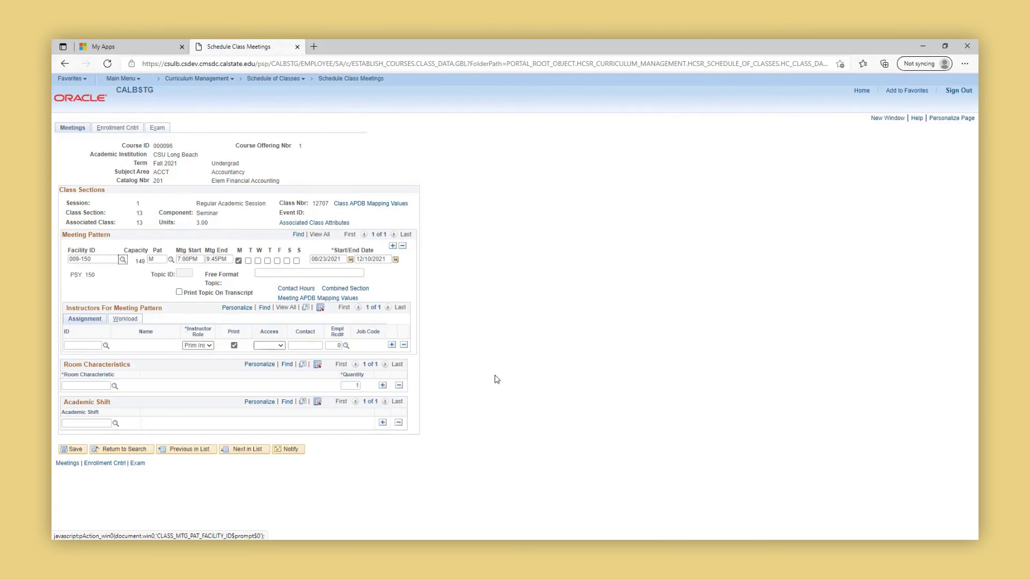
{"action": "left_click", "coordinate": [68, 450]}
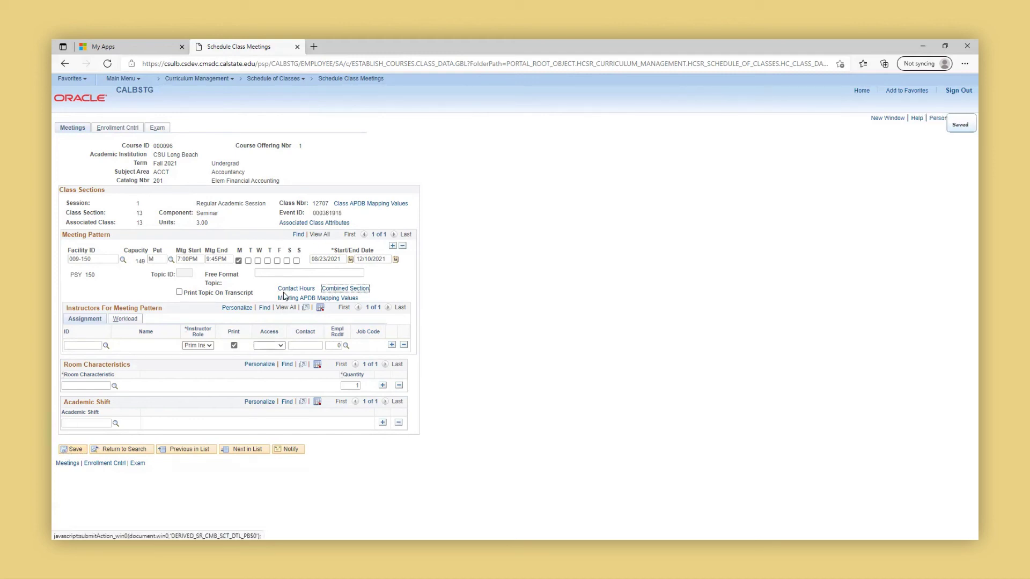
Add a second meeting pattern to section 13 with pattern M, 7:00PM to 9:45PM, and facility ONLINE, and save
{"action": "left_click", "coordinate": [392, 248]}
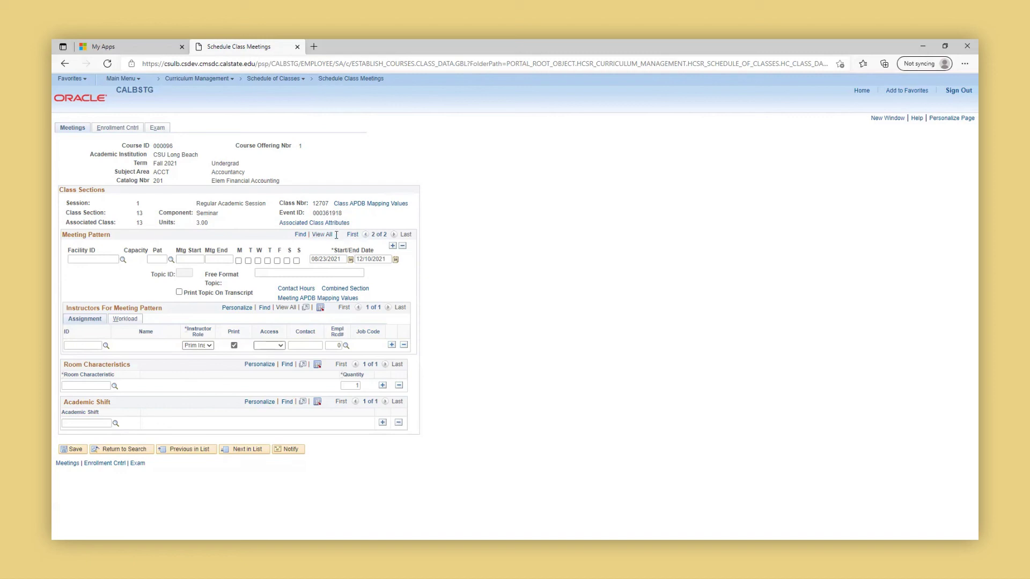
{"action": "left_click", "coordinate": [324, 234]}
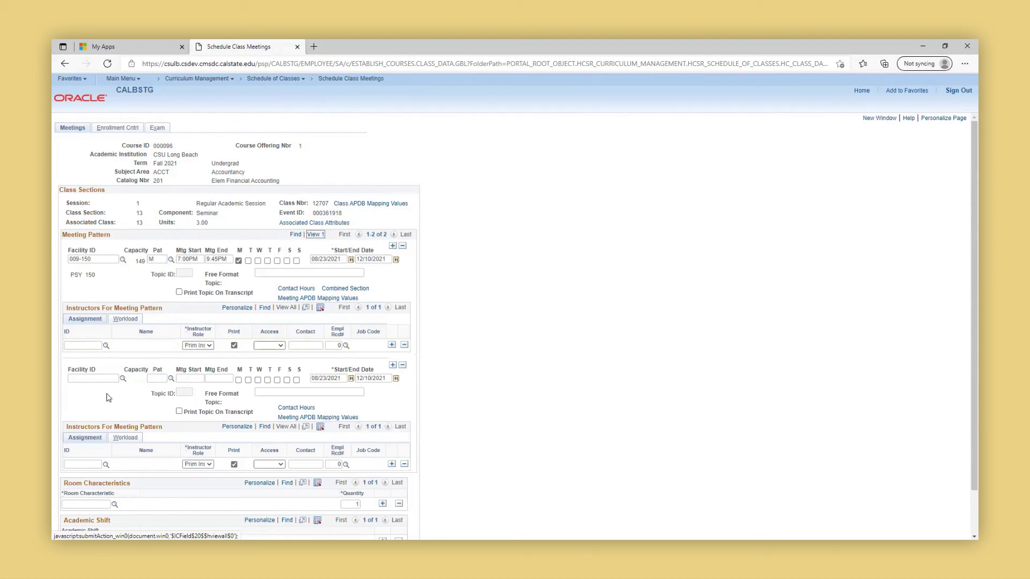
{"action": "left_click", "coordinate": [160, 379]}
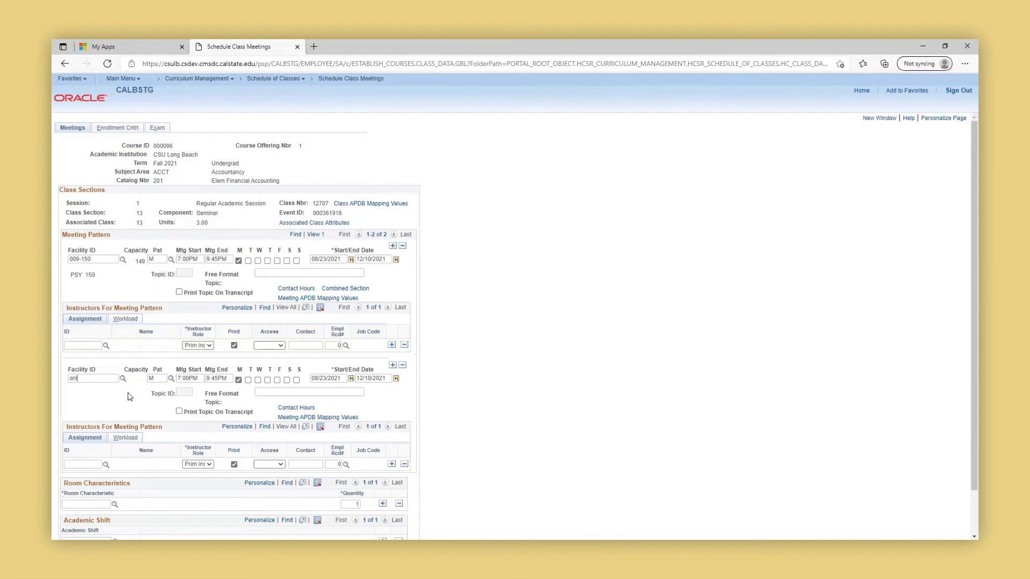
{"action": "key", "text": "Tab"}
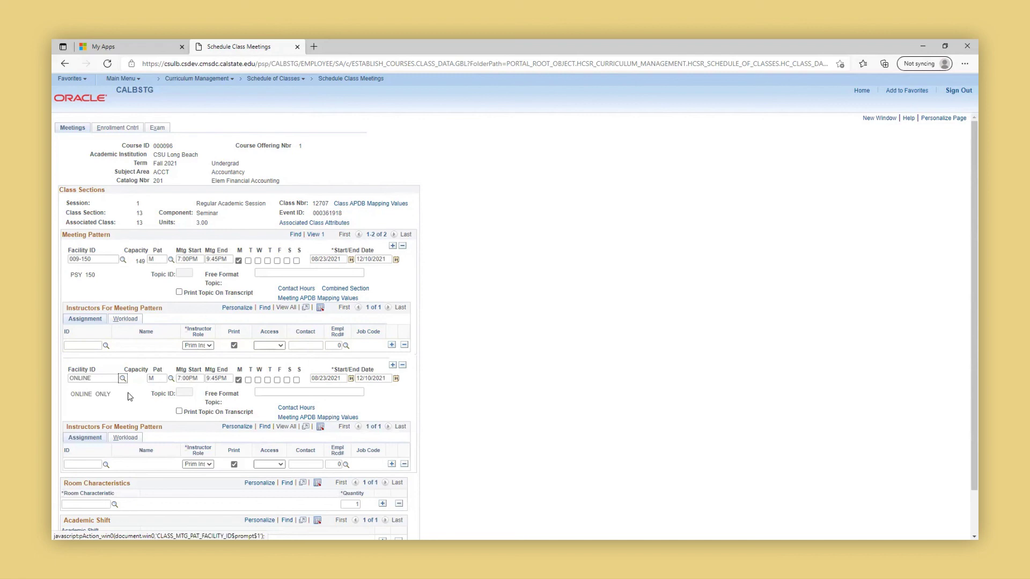
{"action": "scroll", "coordinate": [130, 397], "scroll_direction": "down", "scroll_amount": 2}
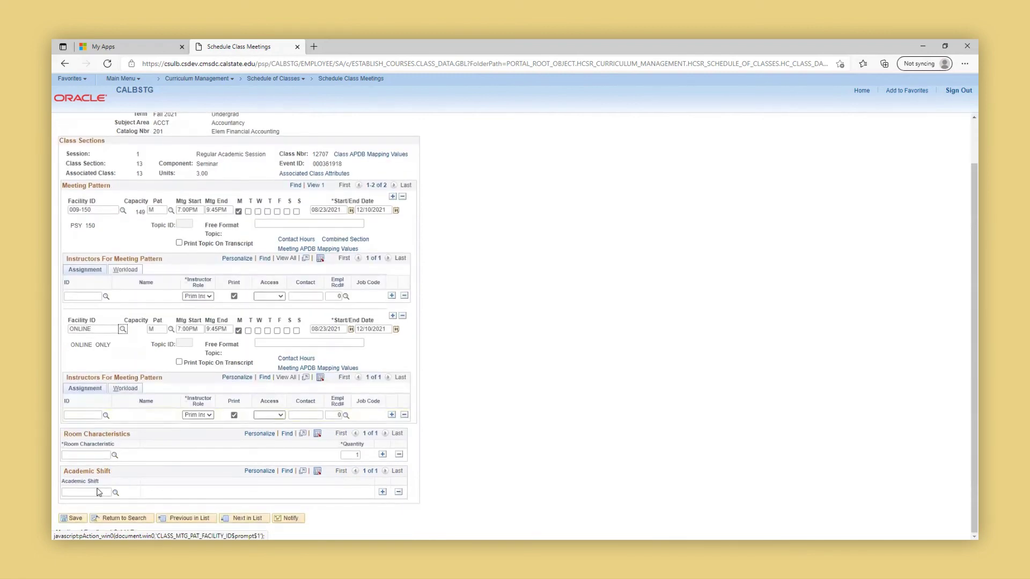
{"action": "left_click", "coordinate": [75, 519]}
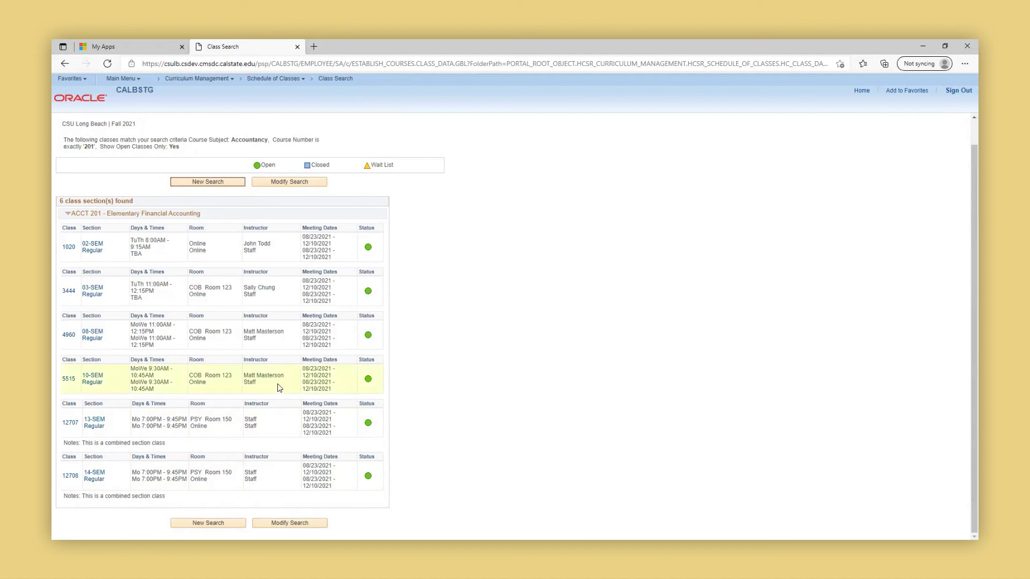
Open section 14's details from the ACCT 201 class search results and review its instruction mode and class notes
{"action": "left_click", "coordinate": [93, 477]}
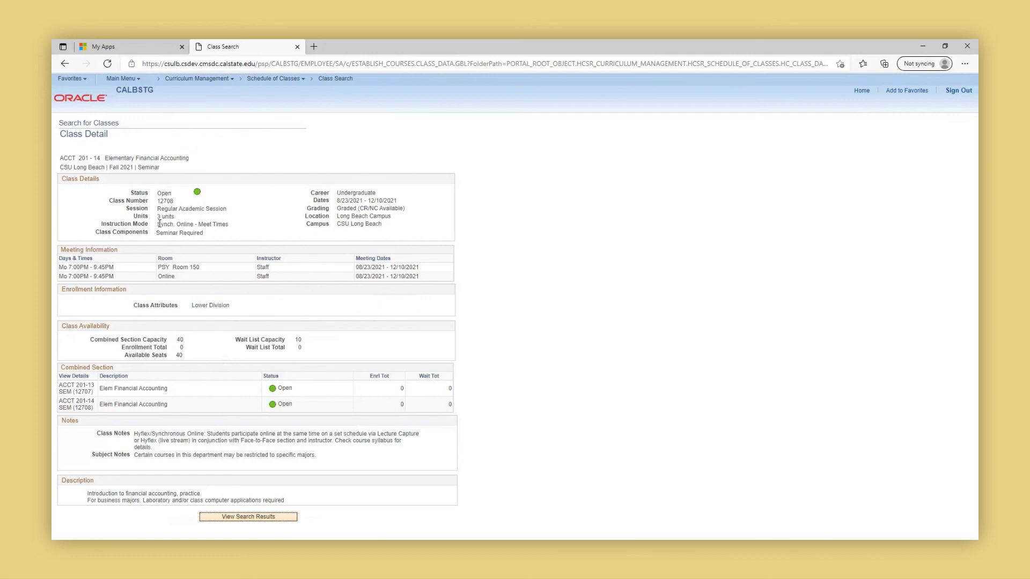
{"action": "left_click_drag", "start_coordinate": [157, 224], "coordinate": [231, 228]}
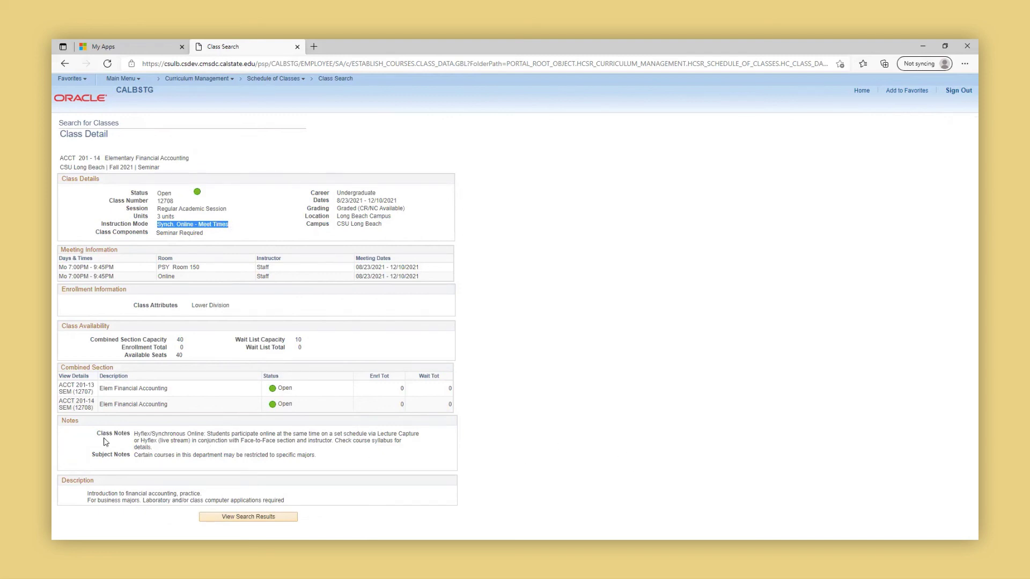
{"action": "left_click_drag", "start_coordinate": [134, 434], "coordinate": [151, 447]}
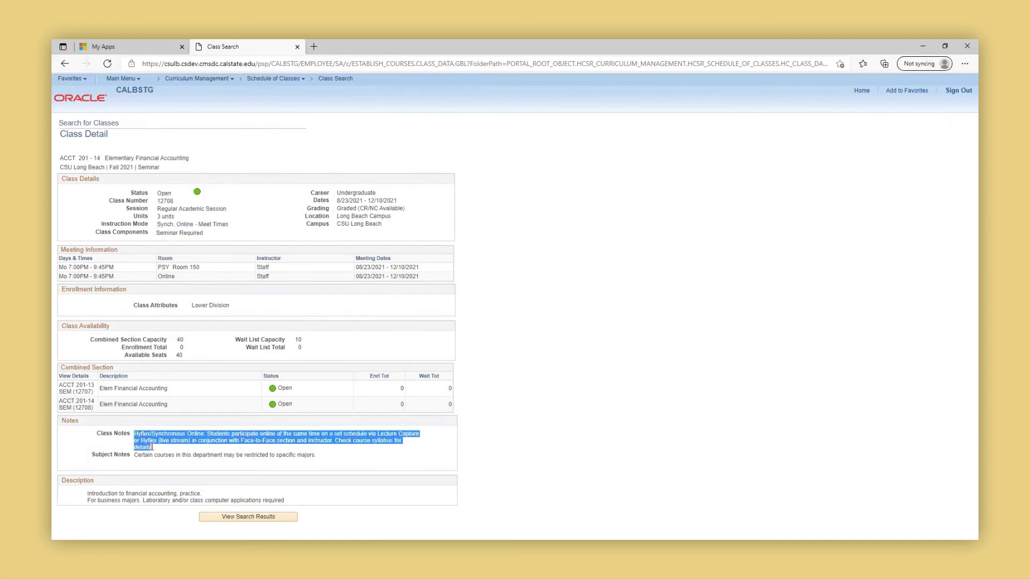